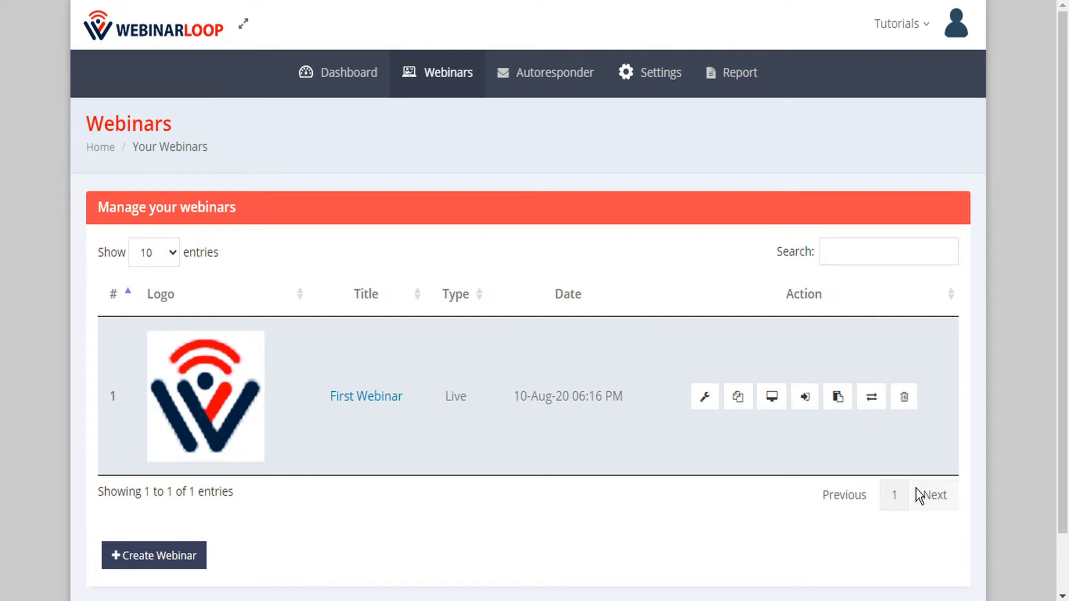
Open First Webinar's Webinar Setup page from the Action column of the Webinars list
left_click(706, 399)
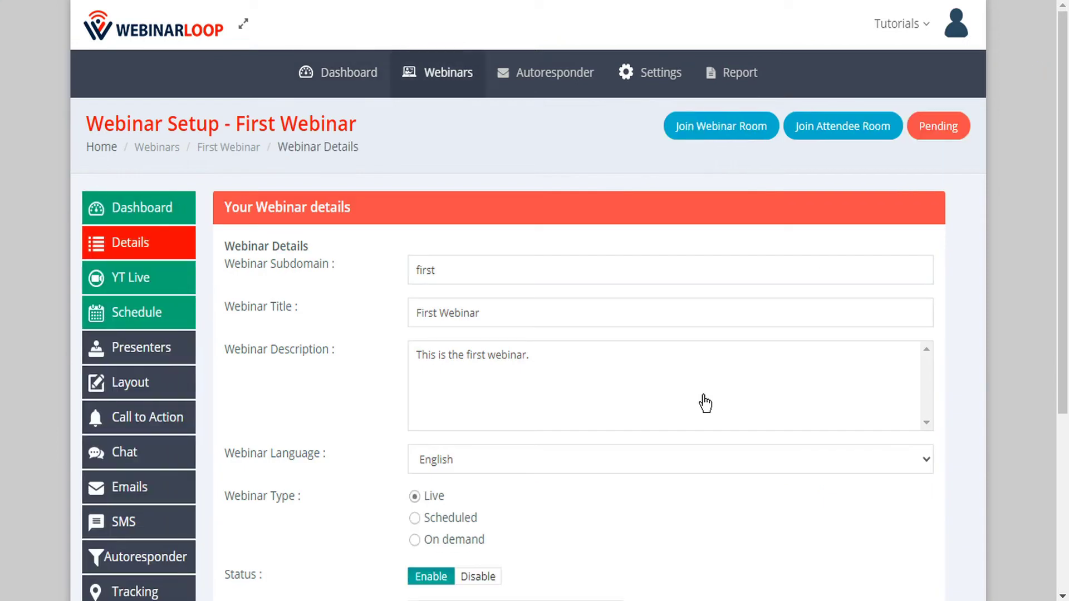
Go to First Webinar's Layout settings to reach the Registration Template options
left_click(148, 390)
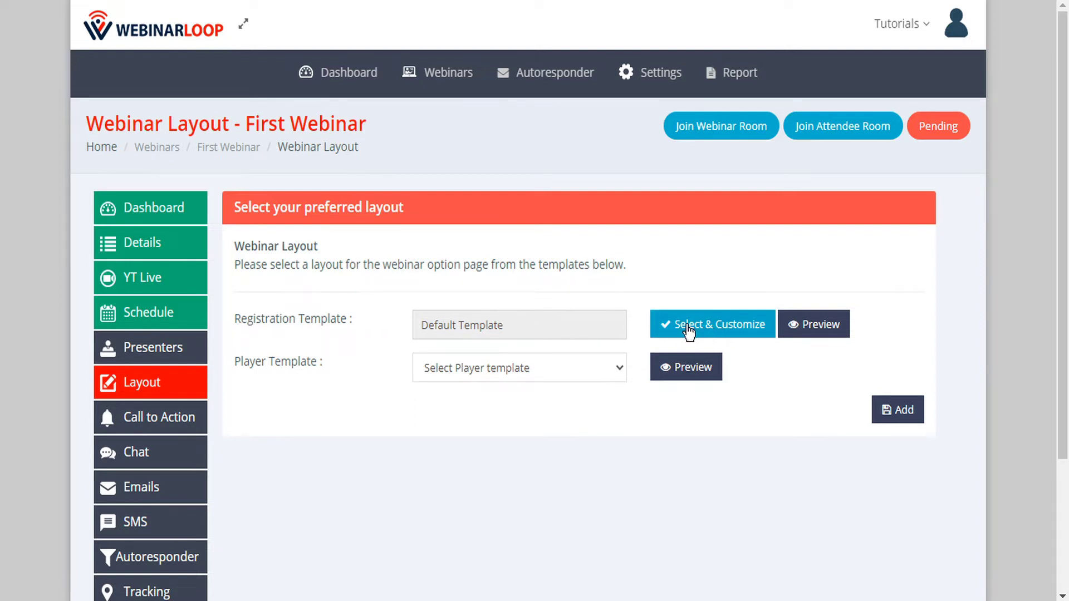
left_click(739, 332)
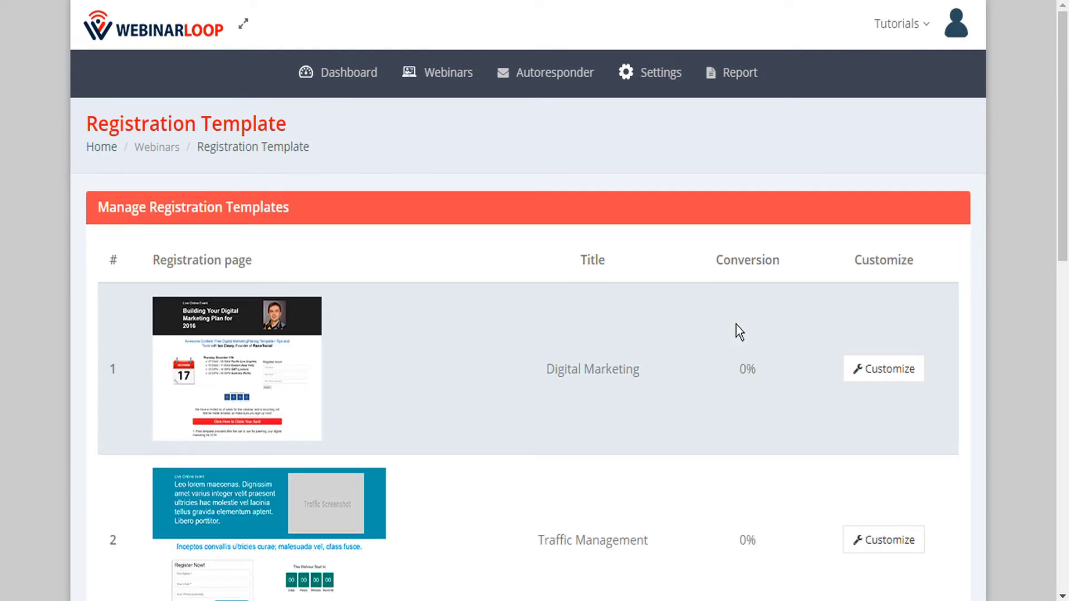
scroll(501, 326, "down", 1)
scroll(514, 318, "down", 8)
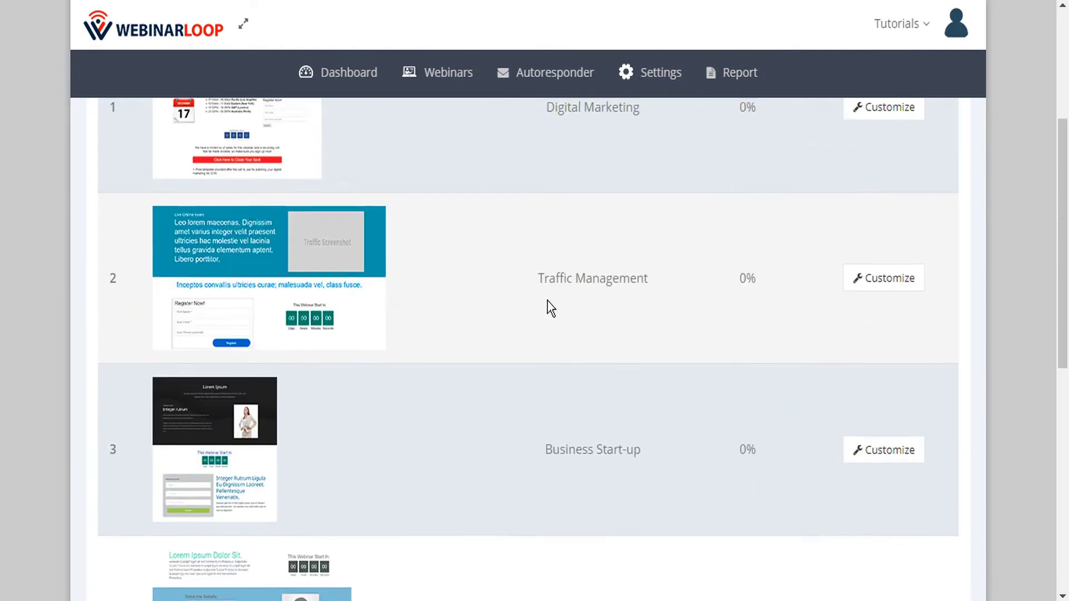
scroll(560, 300, "down", 5)
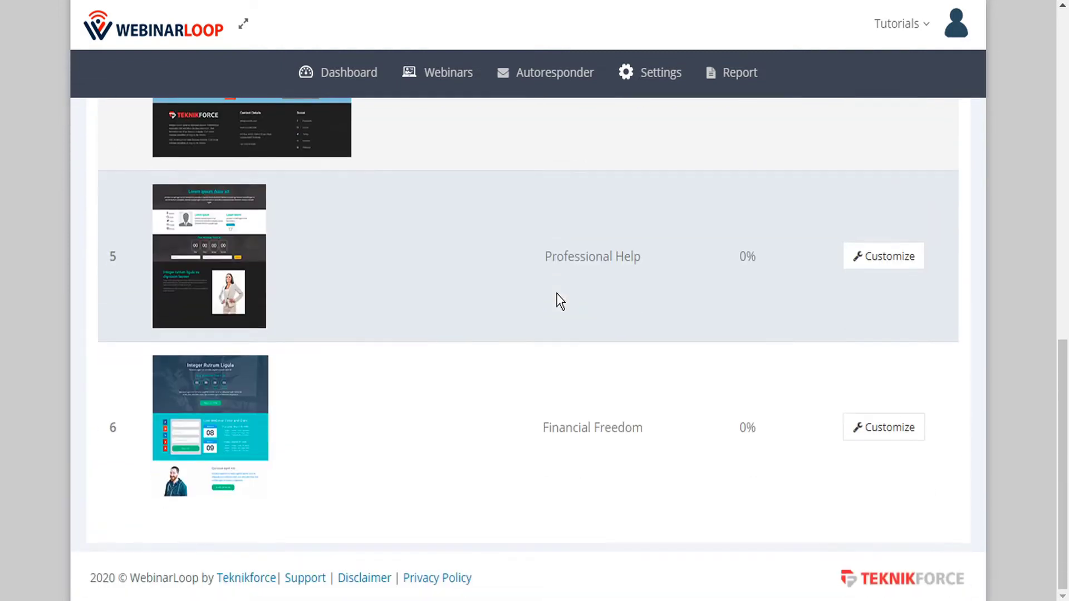
scroll(660, 431, "up", 8)
scroll(660, 431, "up", 5)
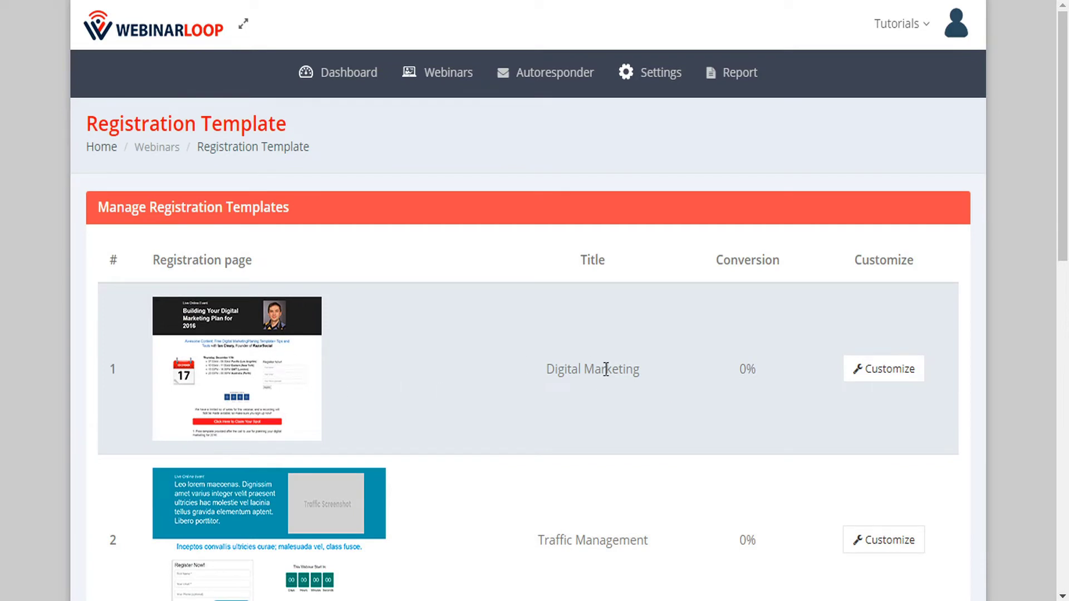
scroll(632, 375, "down", 4)
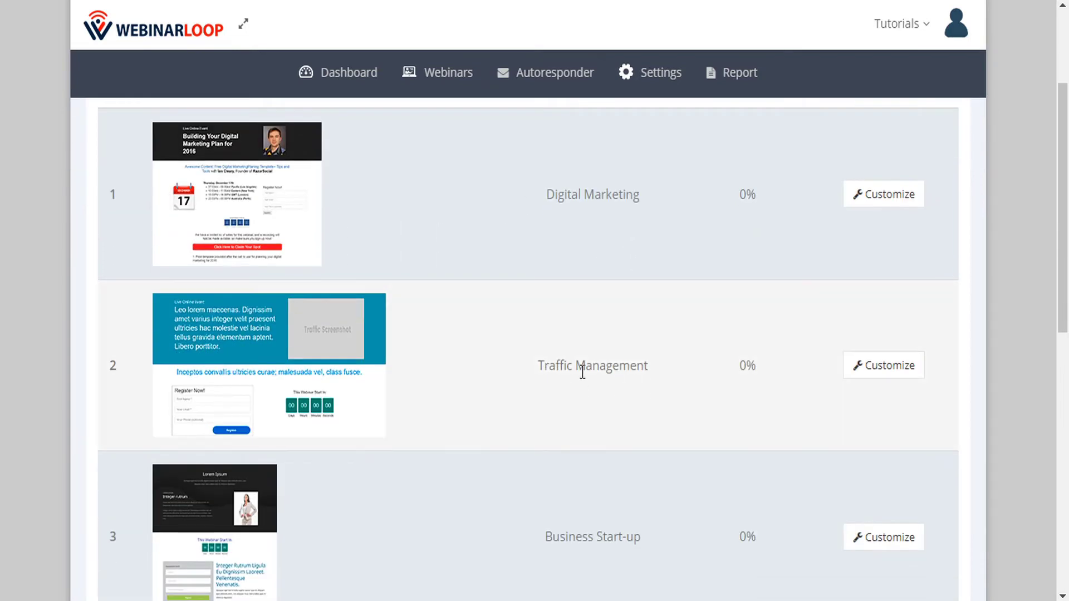
scroll(660, 383, "down", 6)
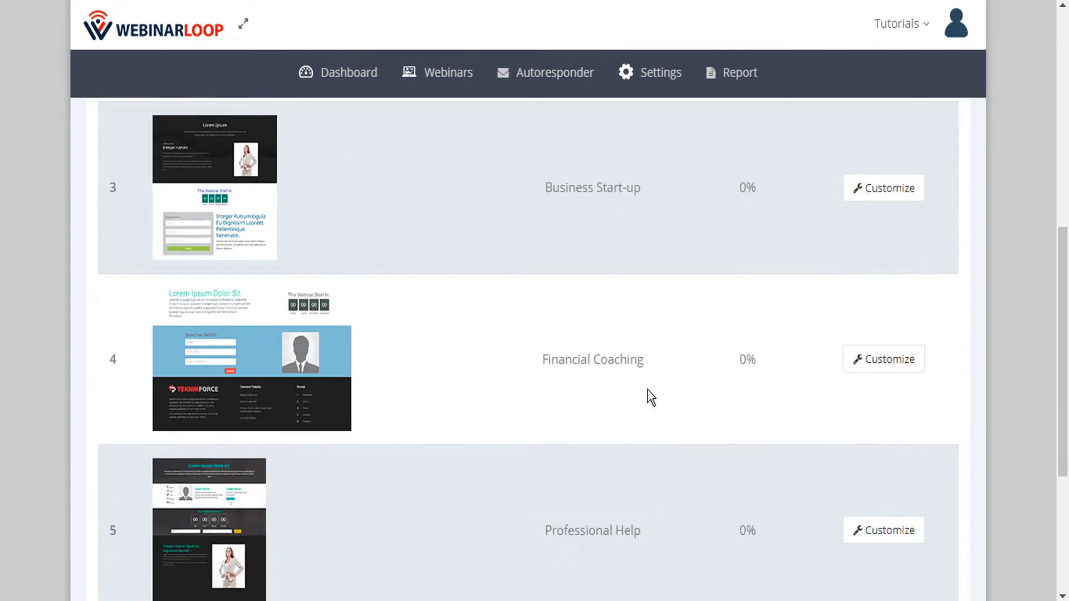
scroll(669, 388, "down", 3)
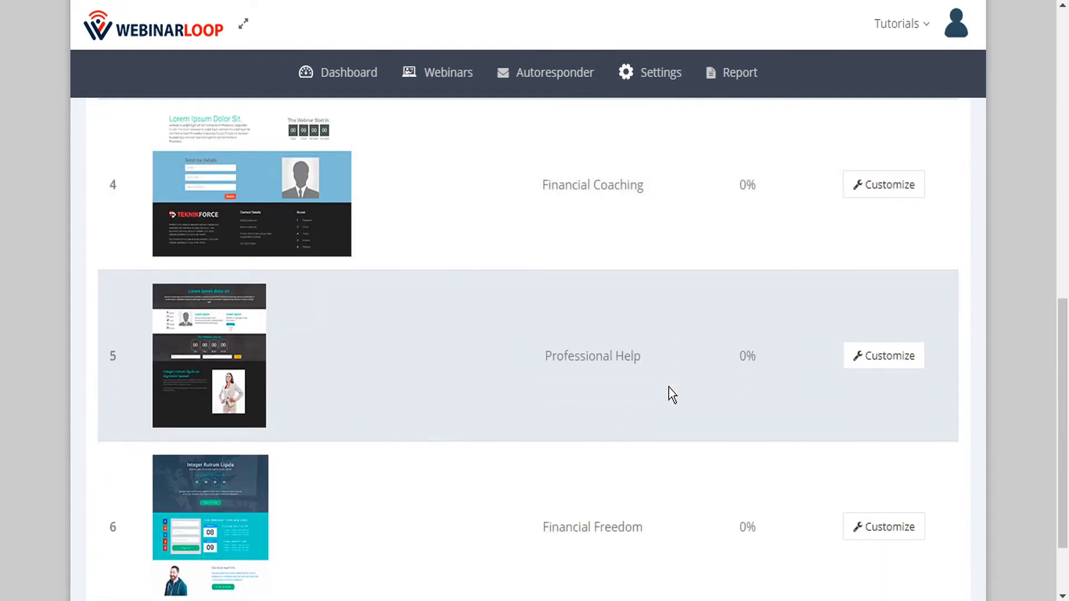
scroll(669, 387, "down", 2)
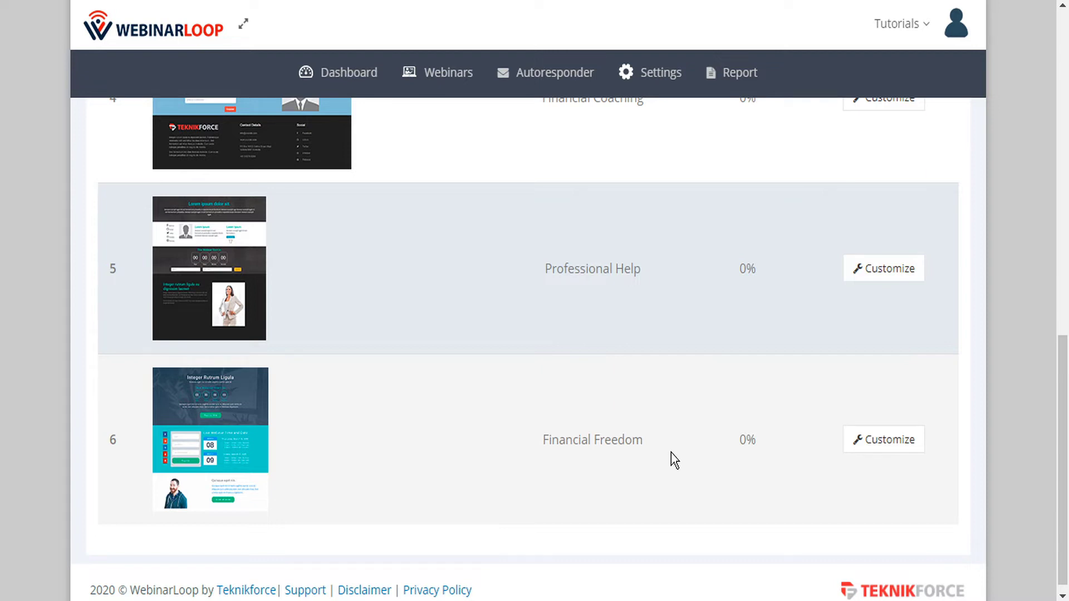
scroll(670, 452, "up", 2)
scroll(670, 452, "up", 8)
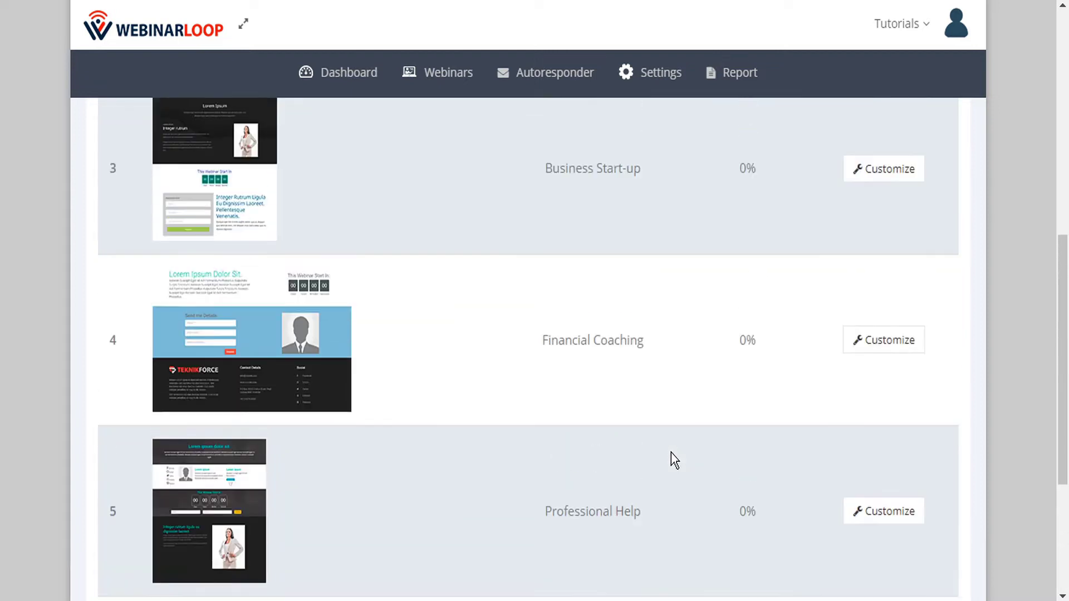
scroll(670, 453, "up", 2)
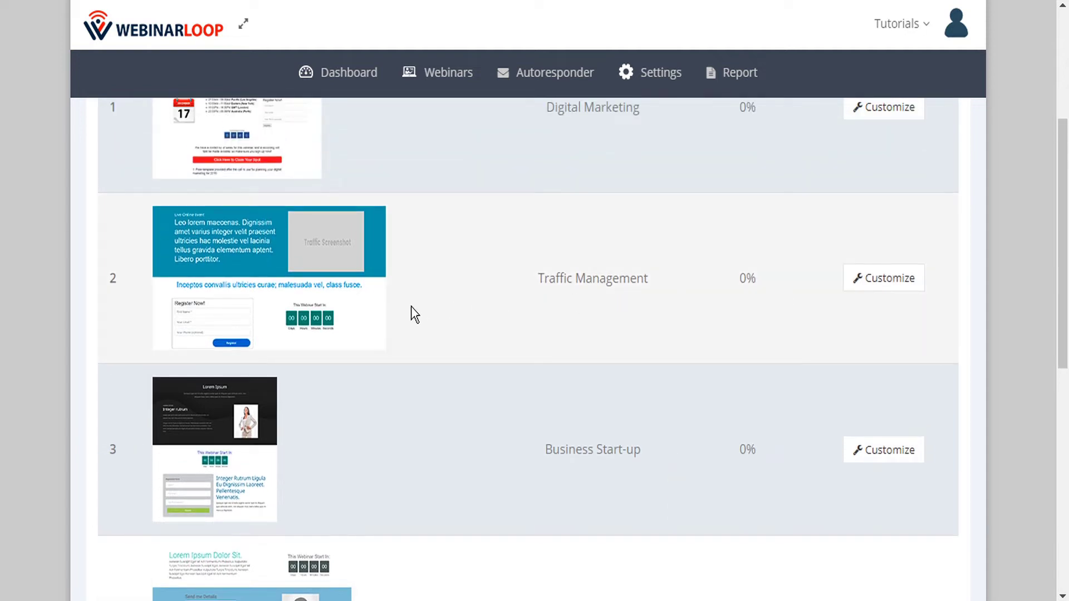
scroll(774, 321, "down", 10)
scroll(761, 322, "up", 16)
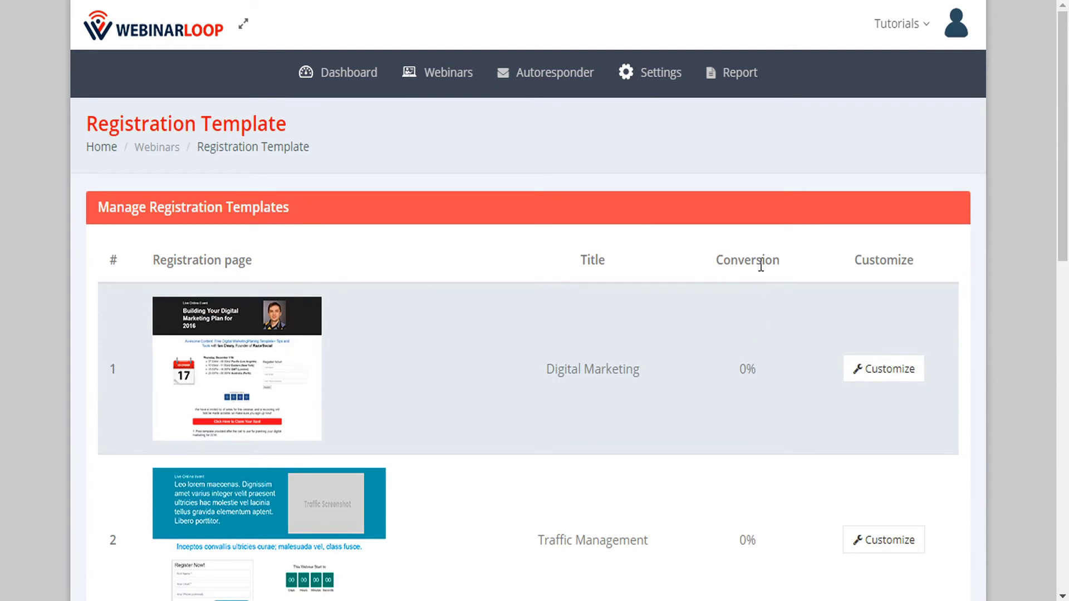
scroll(731, 382, "down", 14)
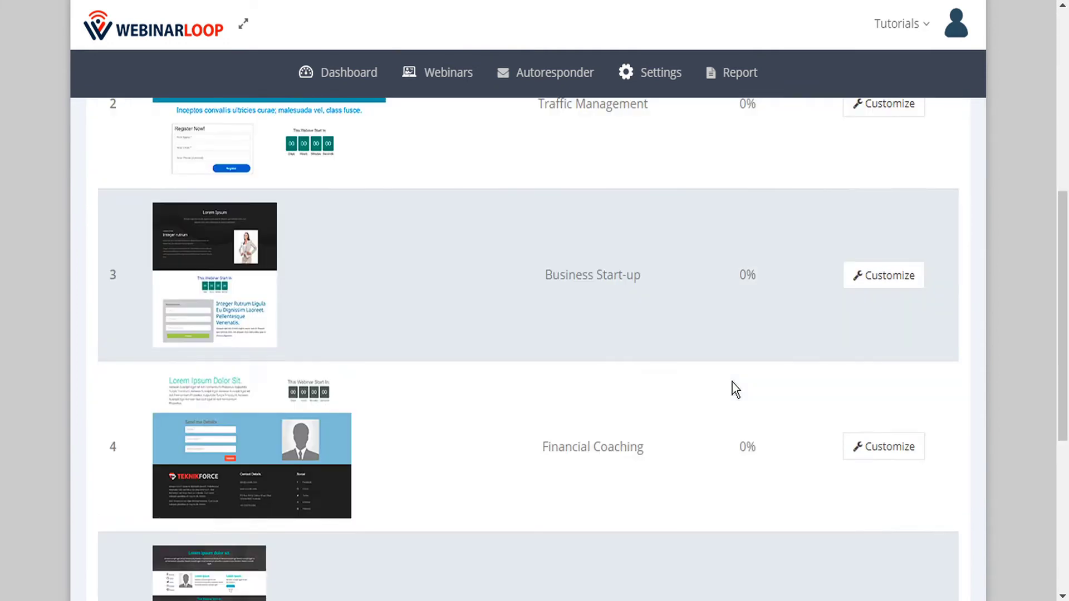
scroll(733, 384, "up", 11)
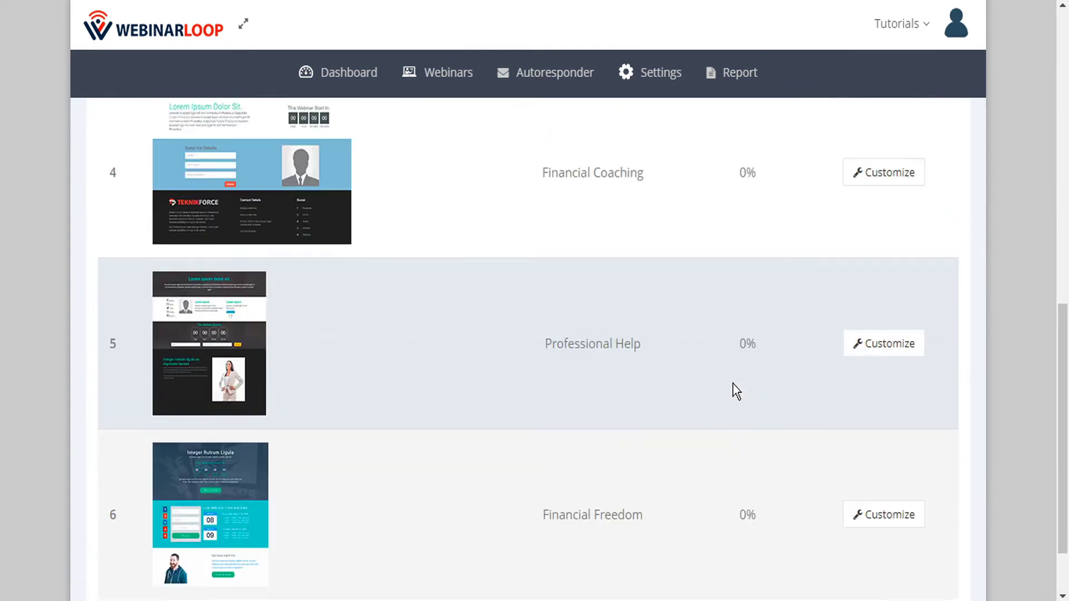
scroll(732, 384, "down", 2)
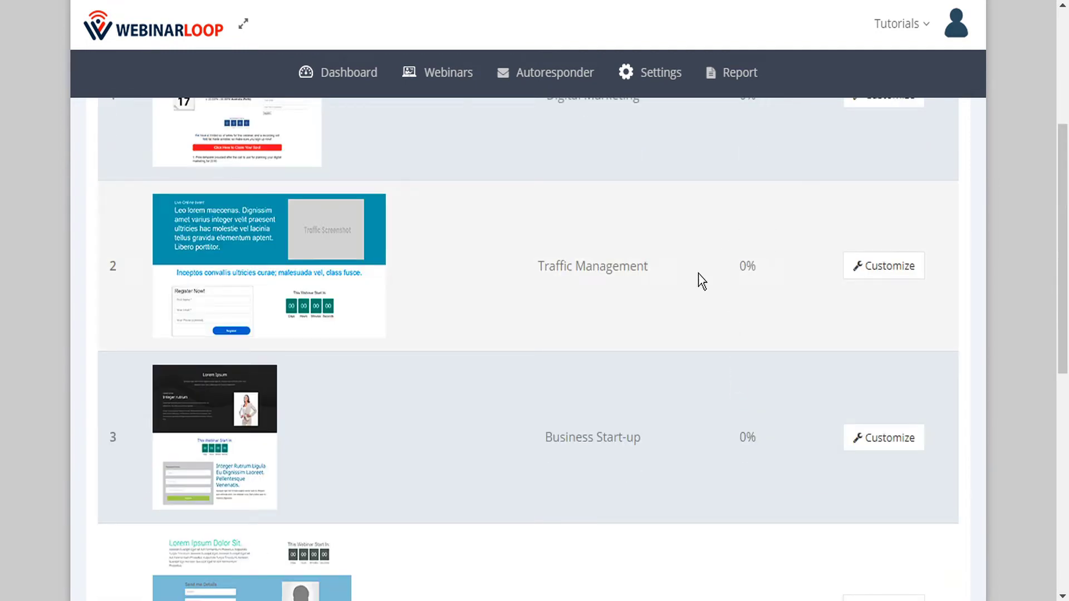
Open the Traffic Management template in the editor and try linking the headline word Dignissim
left_click(890, 273)
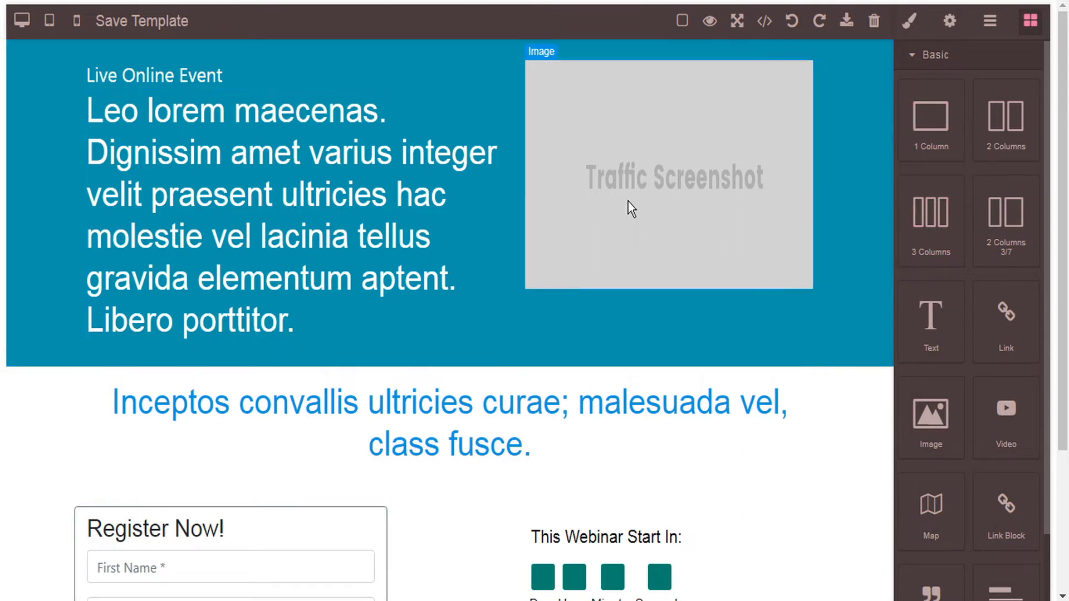
left_click(649, 208)
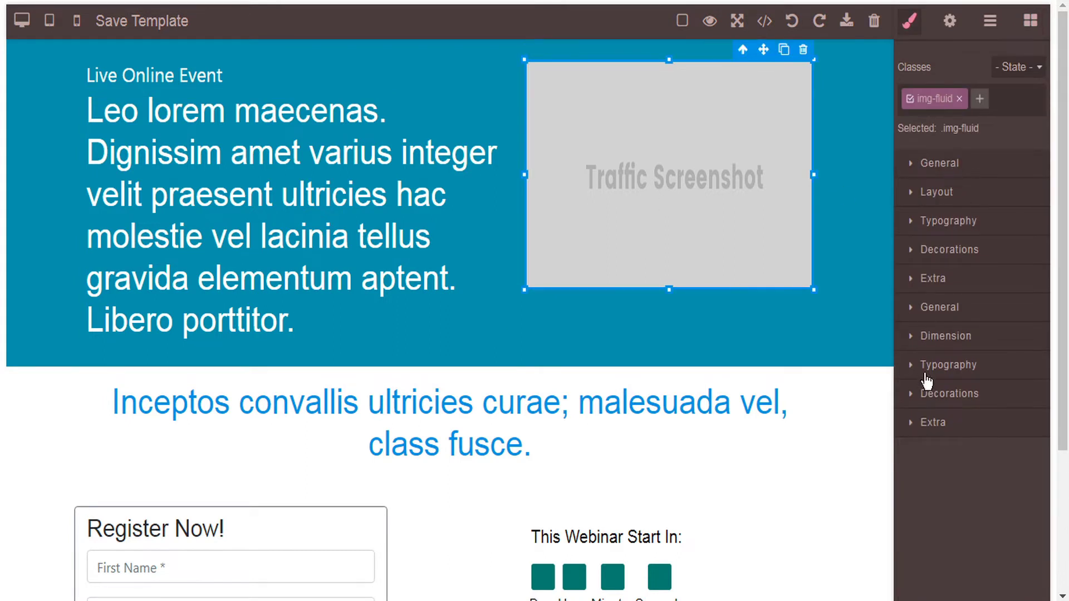
left_click(265, 202)
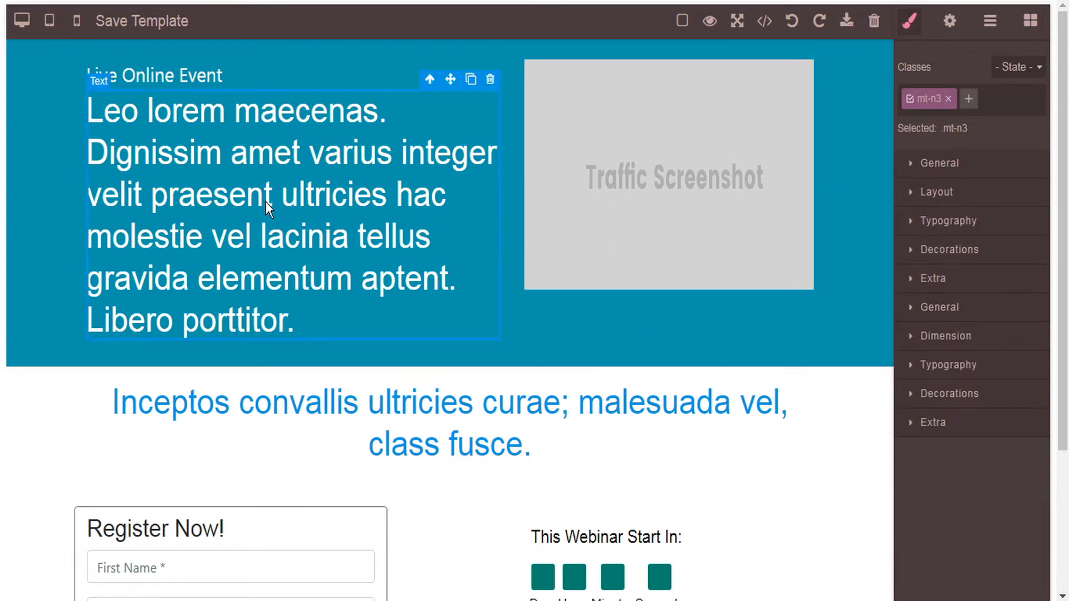
triple_click(265, 202)
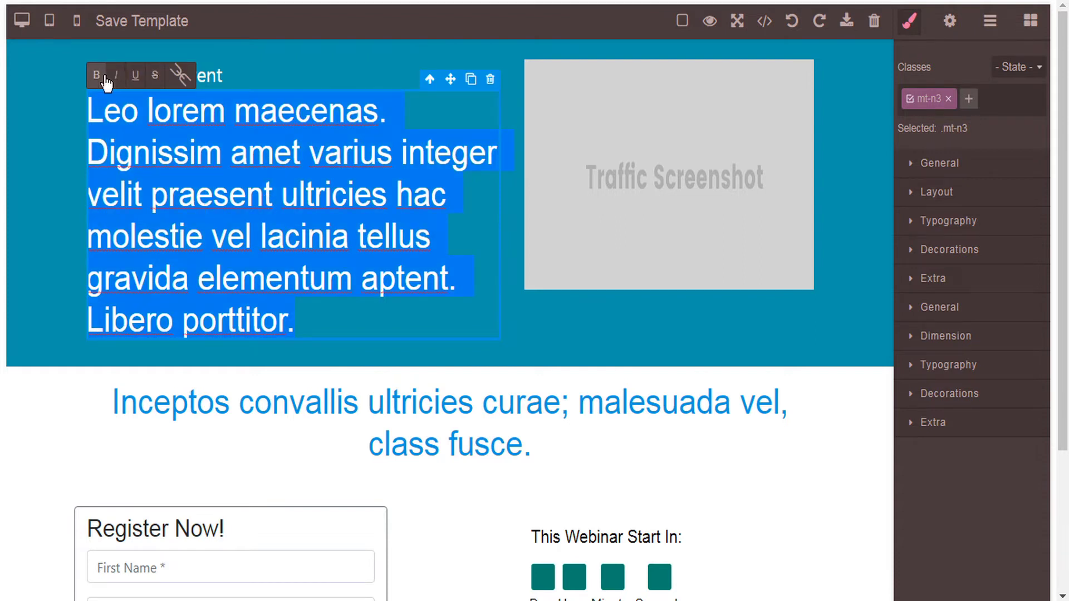
left_click(200, 143)
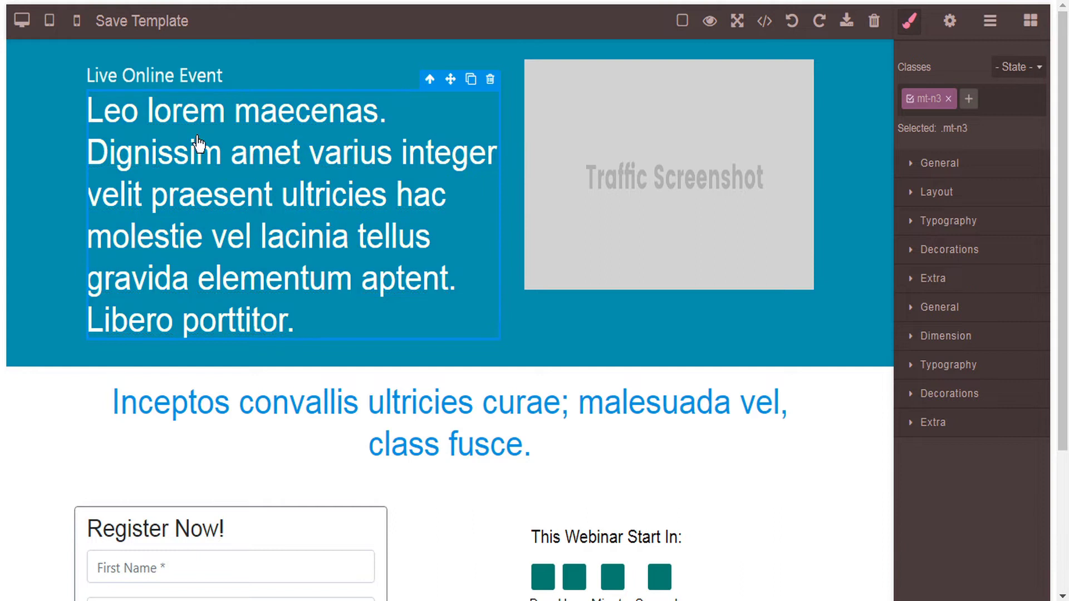
double_click(146, 147)
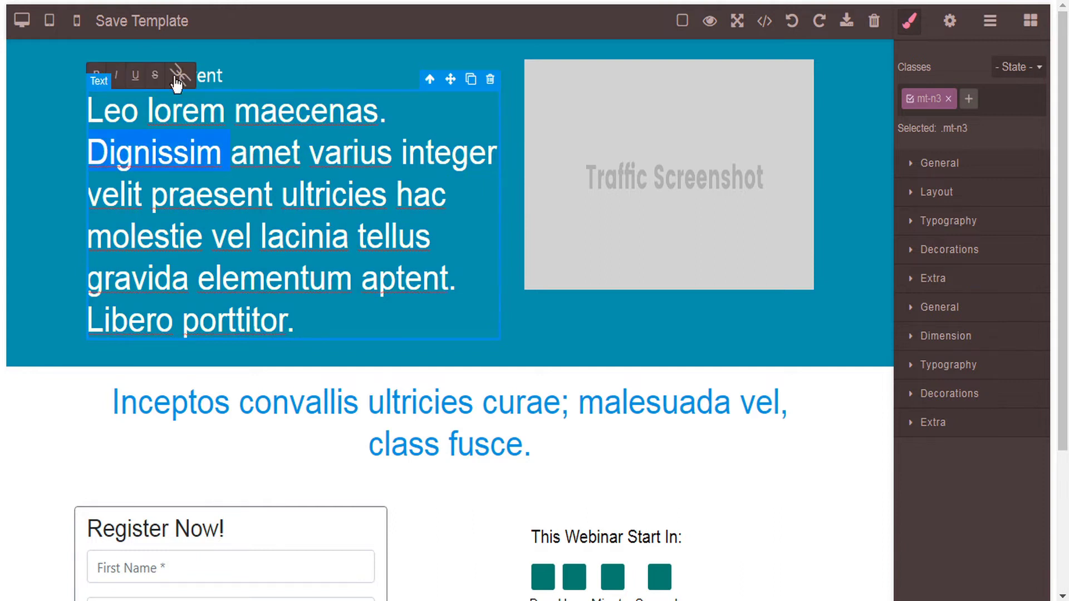
left_click(185, 80)
Undo the Dignissim link and mark the First Name input as Required in its settings
left_click(792, 25)
scroll(527, 148, "down", 3)
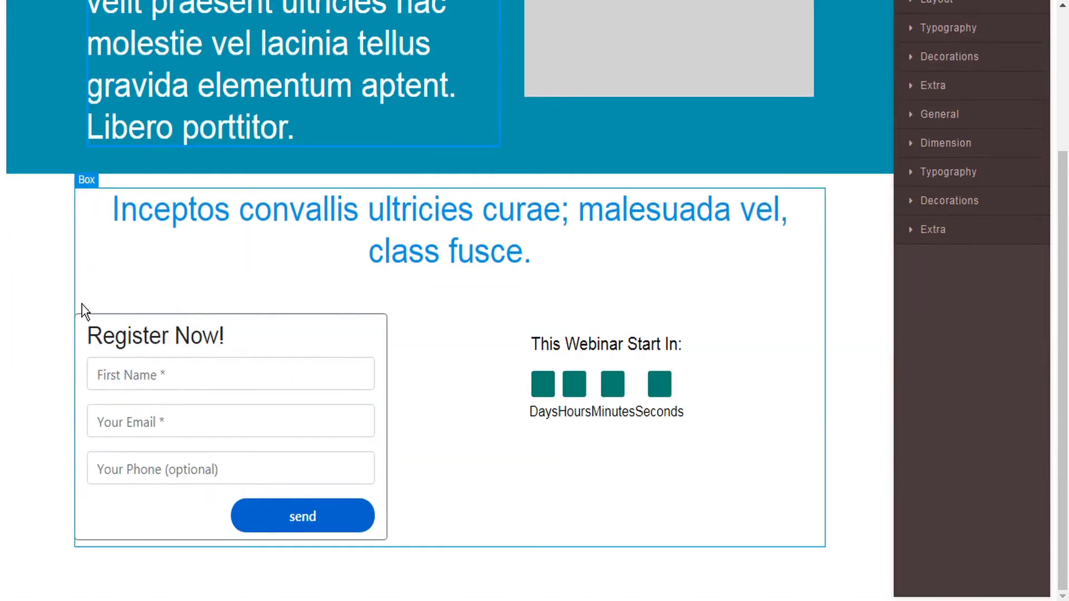
left_click(198, 381)
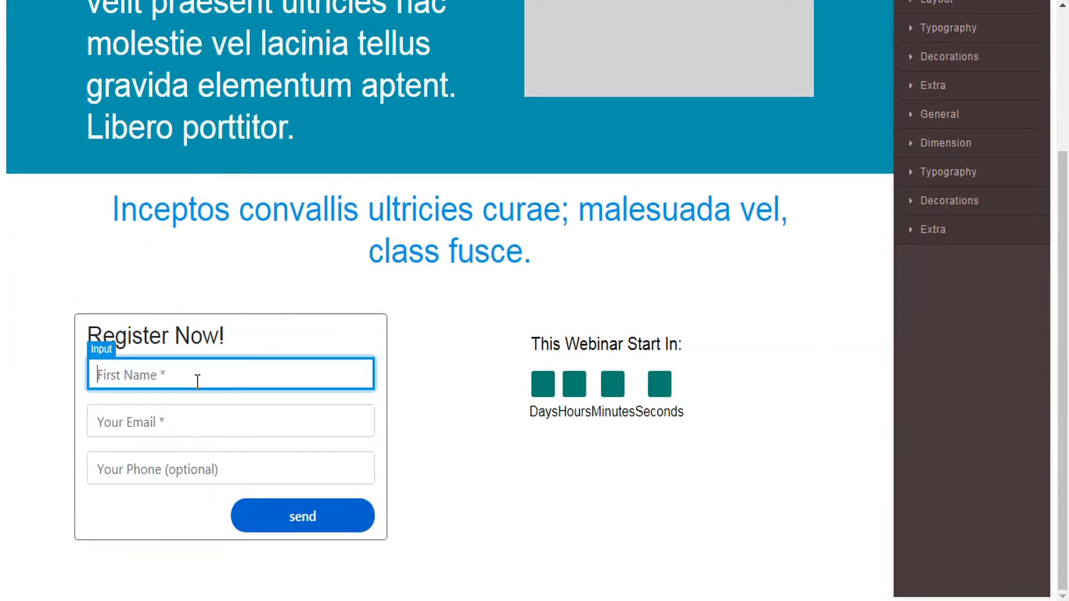
left_click(117, 378)
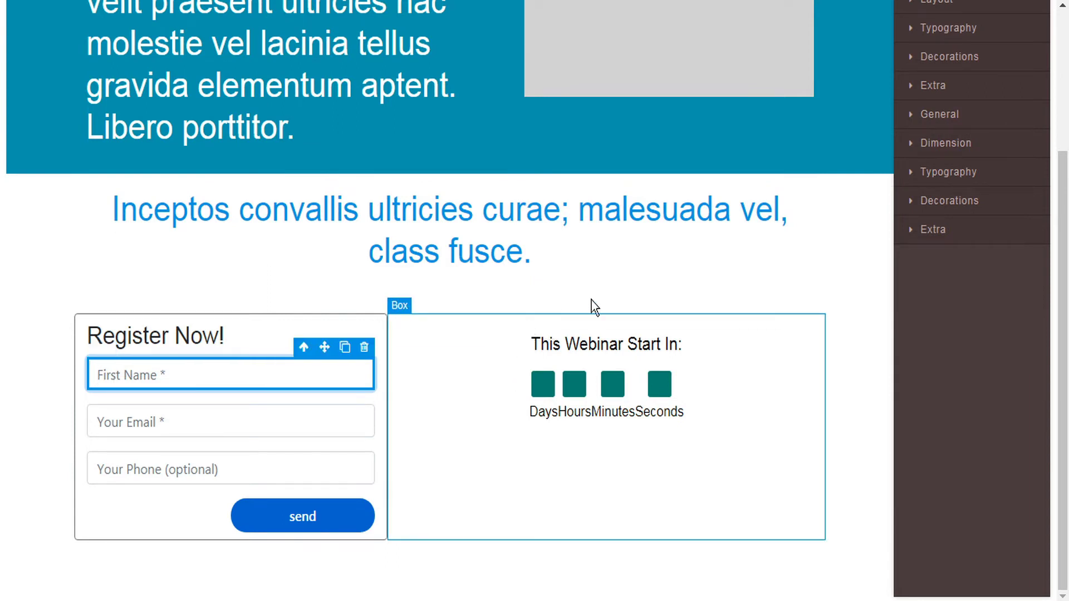
scroll(728, 269, "up", 4)
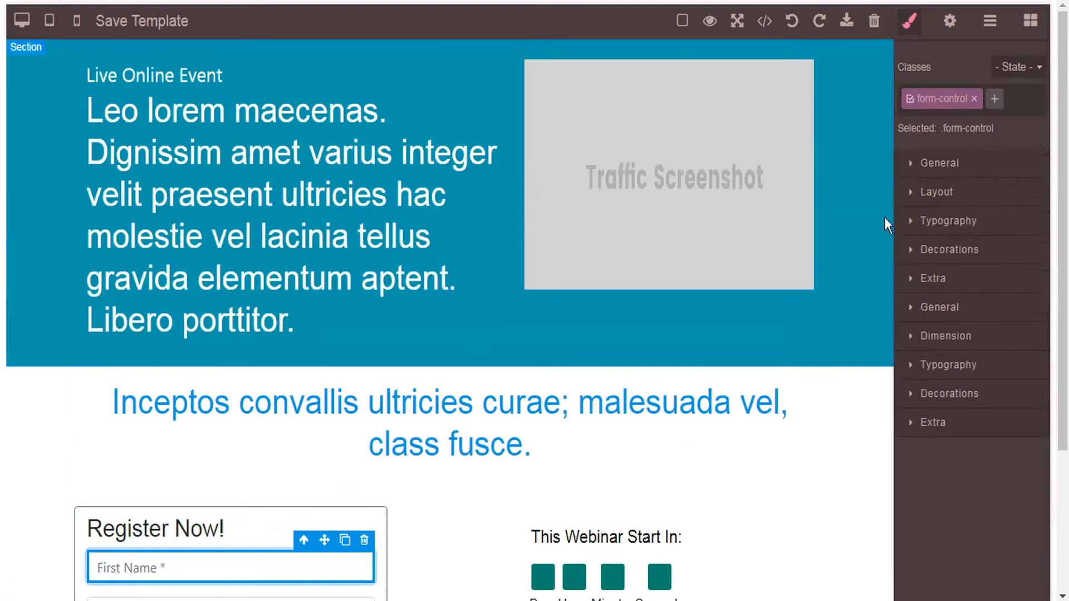
left_click(951, 22)
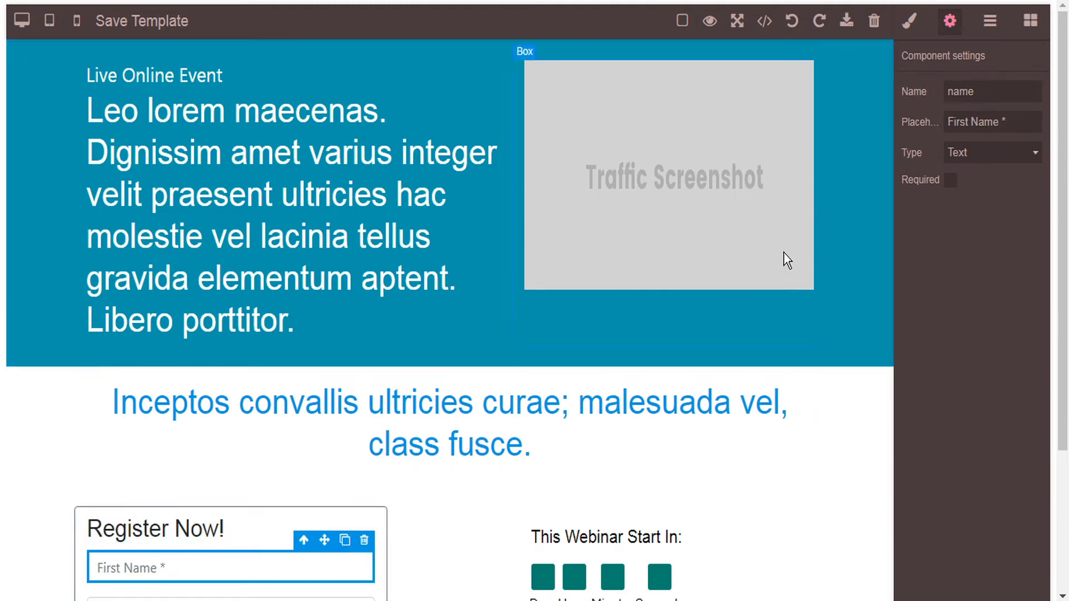
left_click(951, 182)
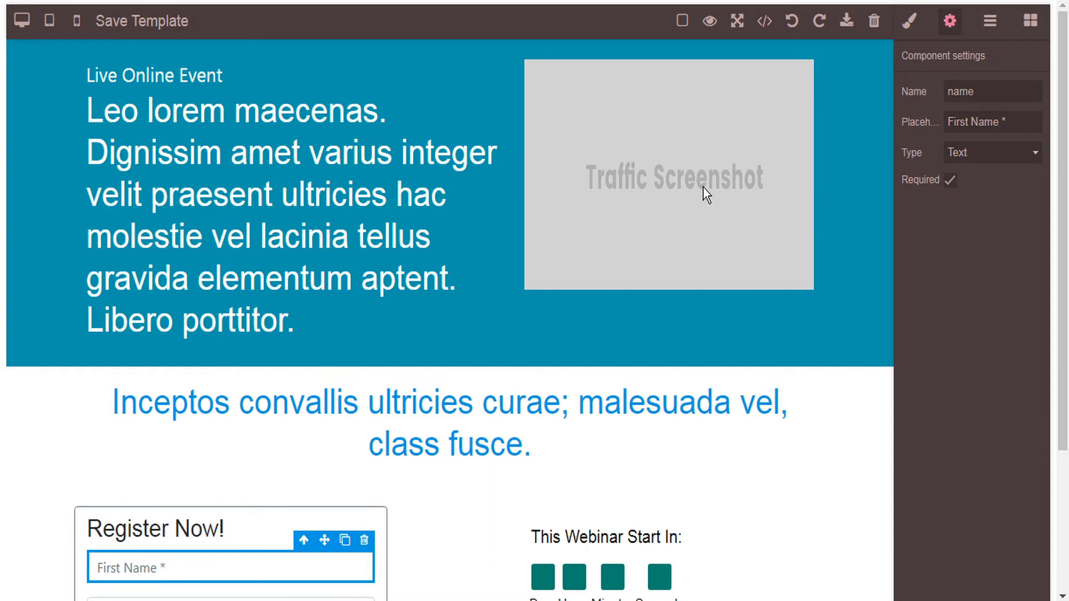
scroll(580, 196, "down", 3)
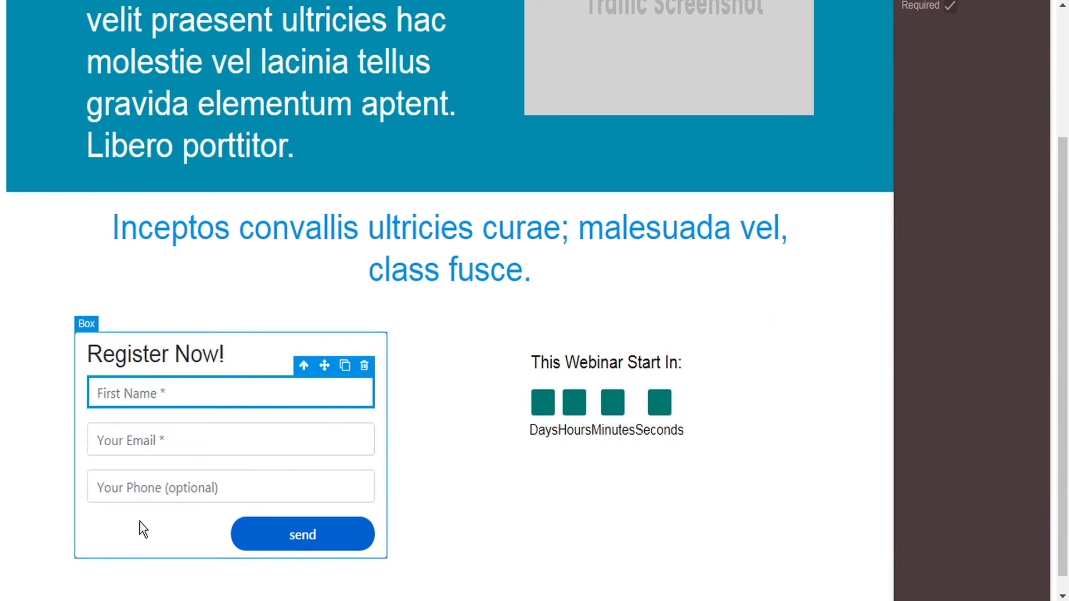
scroll(142, 528, "down", 1)
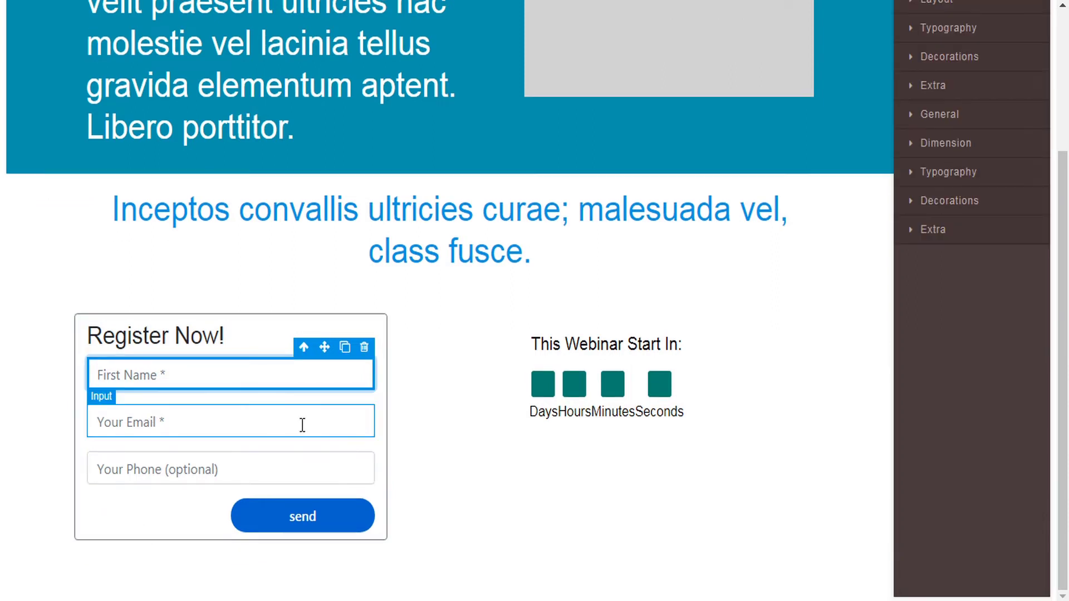
Drop an Image block under the 'Inceptos convallis' subheading, leaving it without a picture
scroll(618, 430, "up", 4)
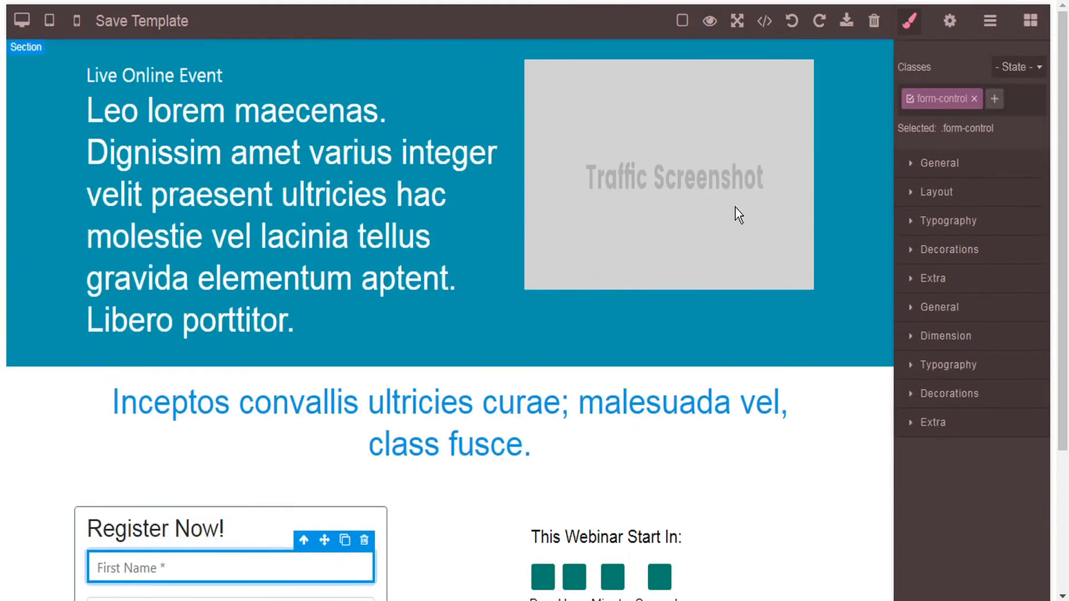
left_click(1032, 25)
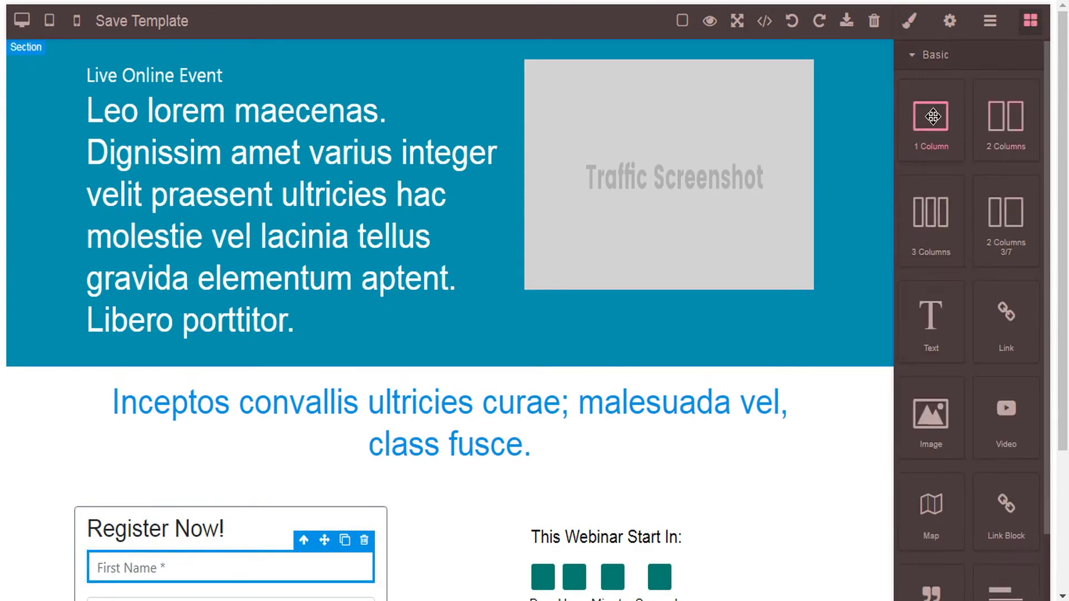
scroll(997, 246, "down", 3)
scroll(997, 246, "down", 2)
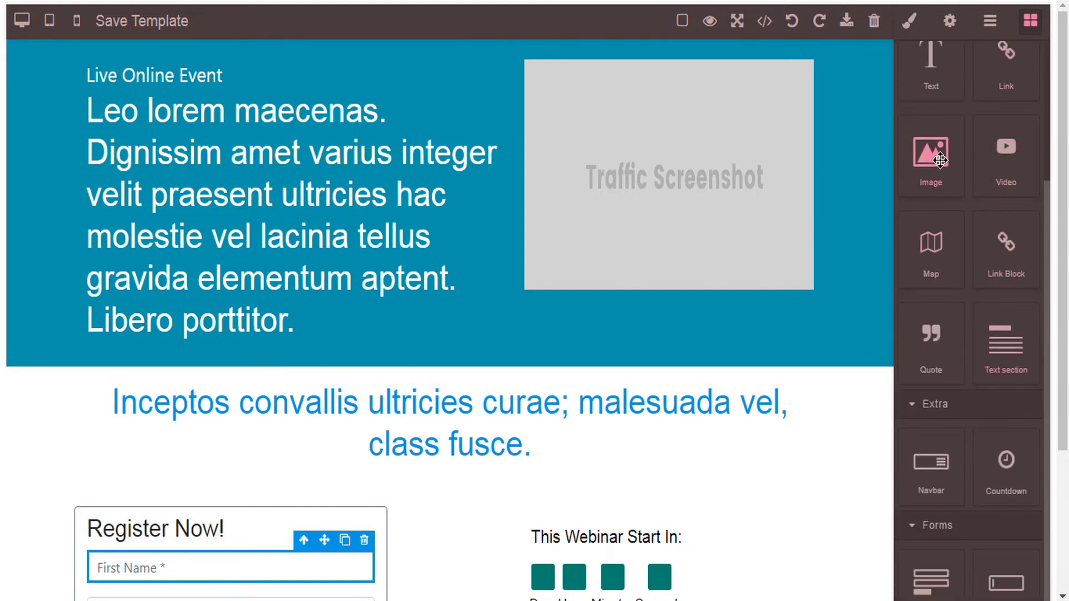
left_click_drag(940, 160, 456, 463)
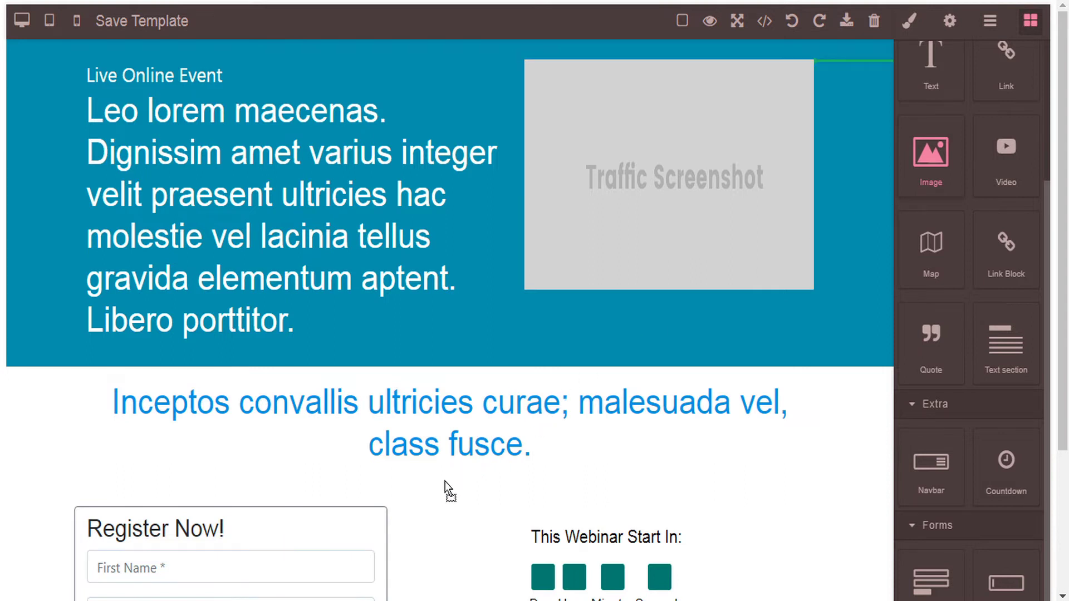
left_click_drag(376, 492, 215, 510)
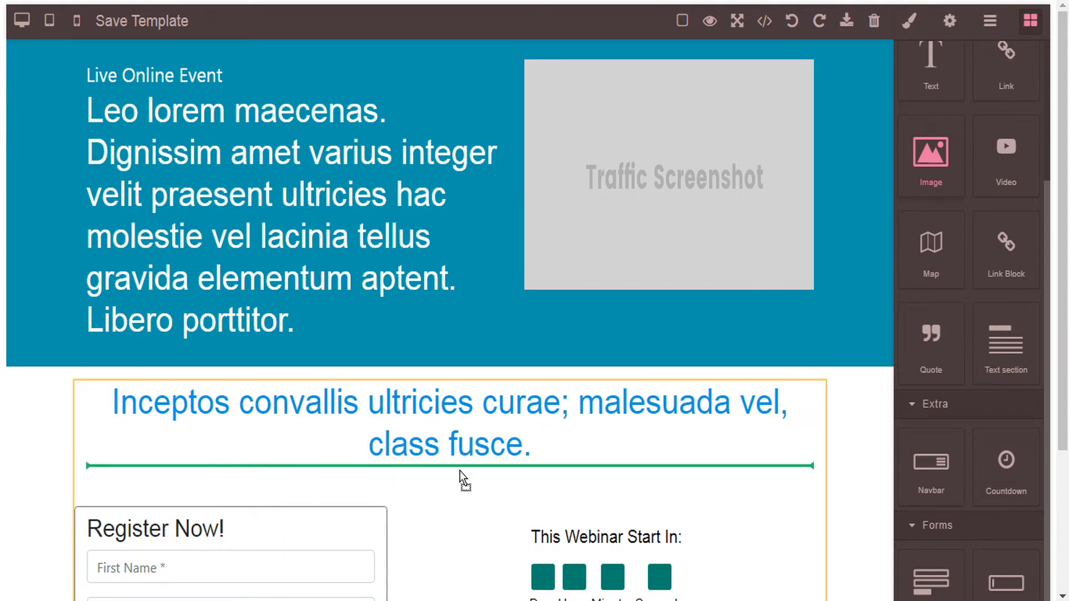
left_click_drag(459, 469, 459, 470)
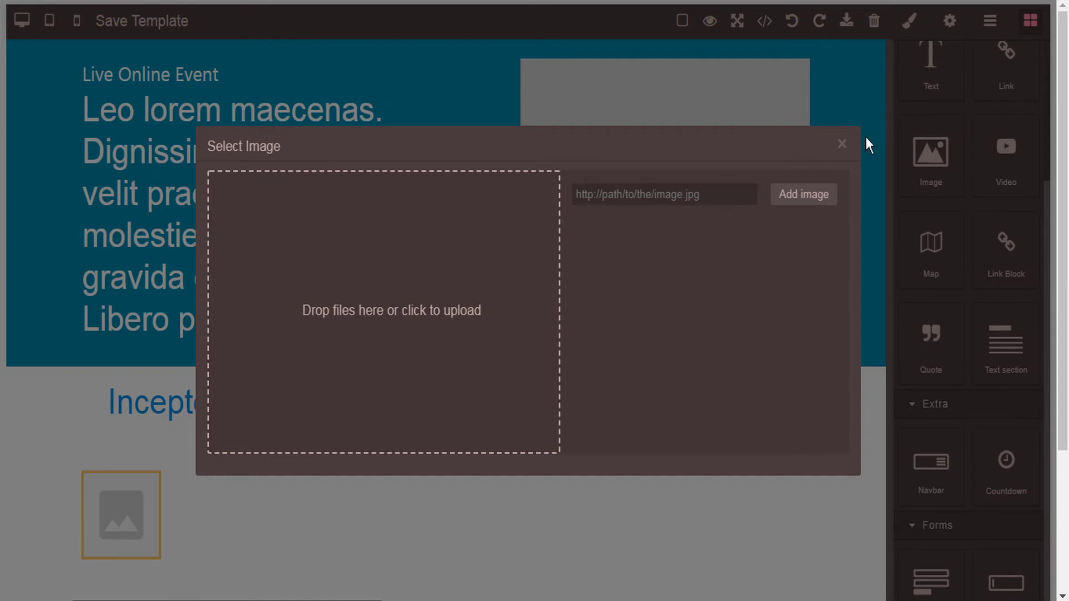
left_click(841, 144)
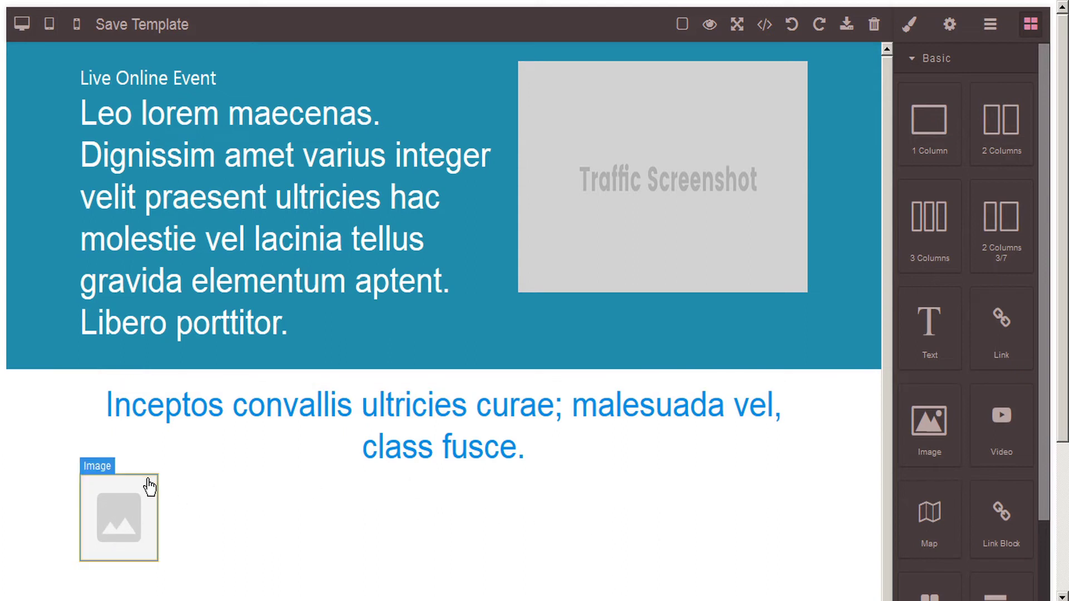
Delete the newly added image placeholder
left_click(116, 513)
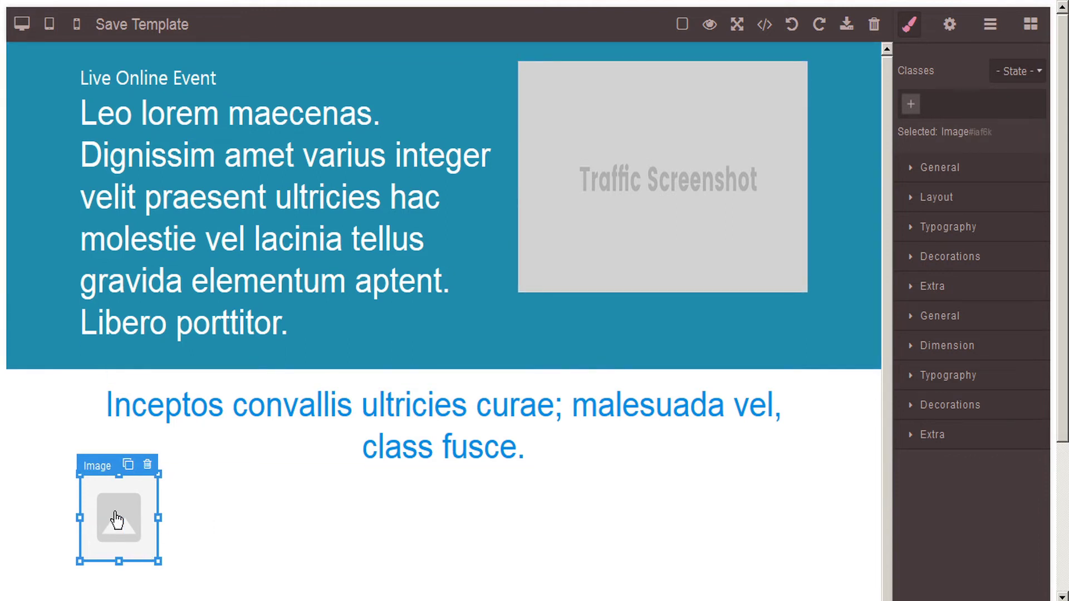
left_click(147, 465)
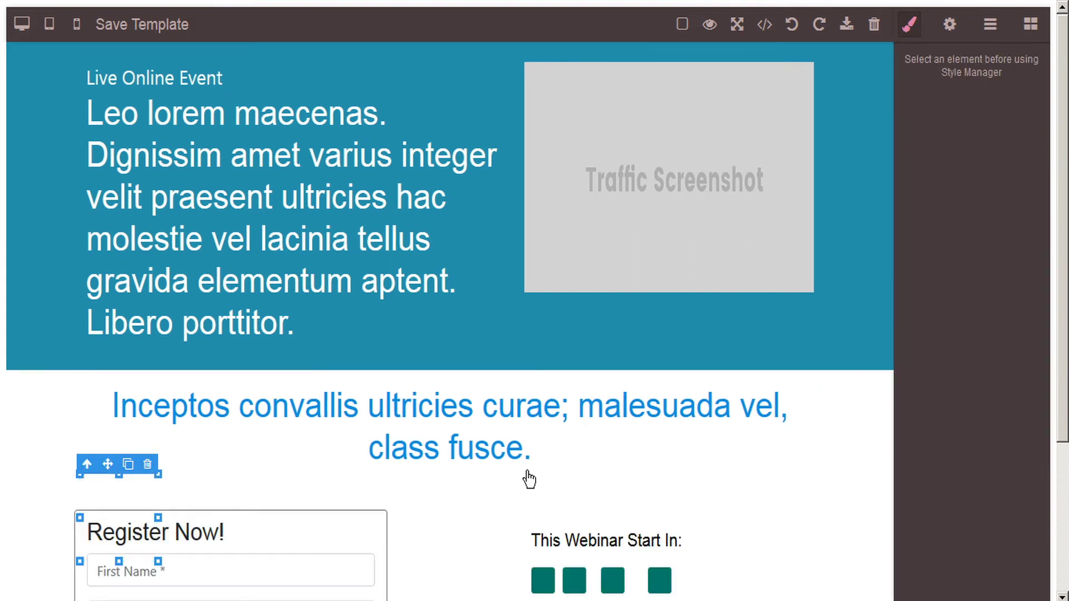
scroll(528, 479, "down", 3)
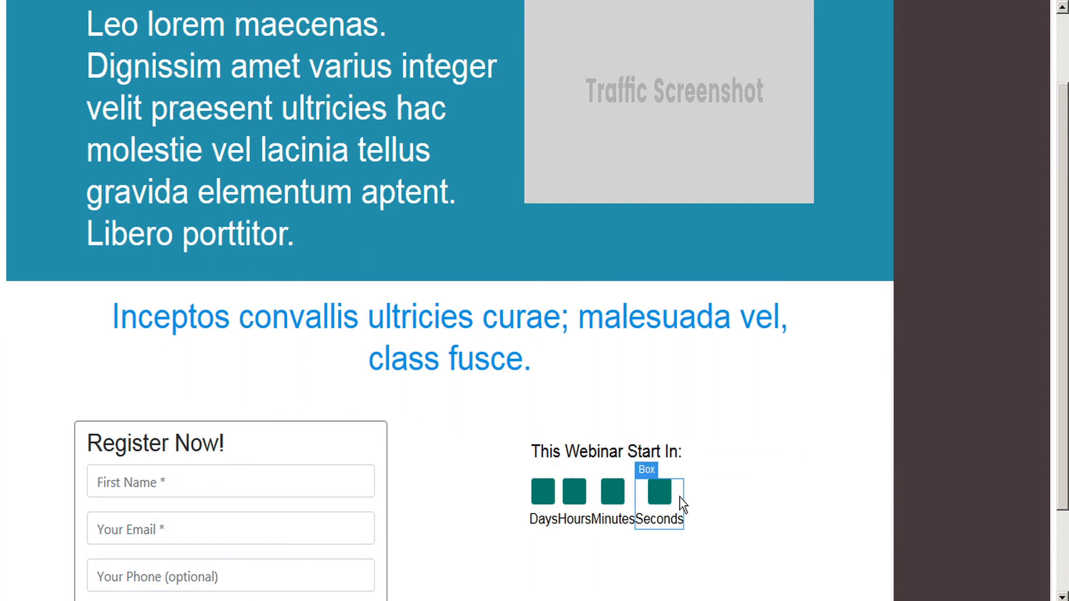
Delete the Seconds label and then the whole 'This Webinar Start In' countdown box
left_click(671, 515)
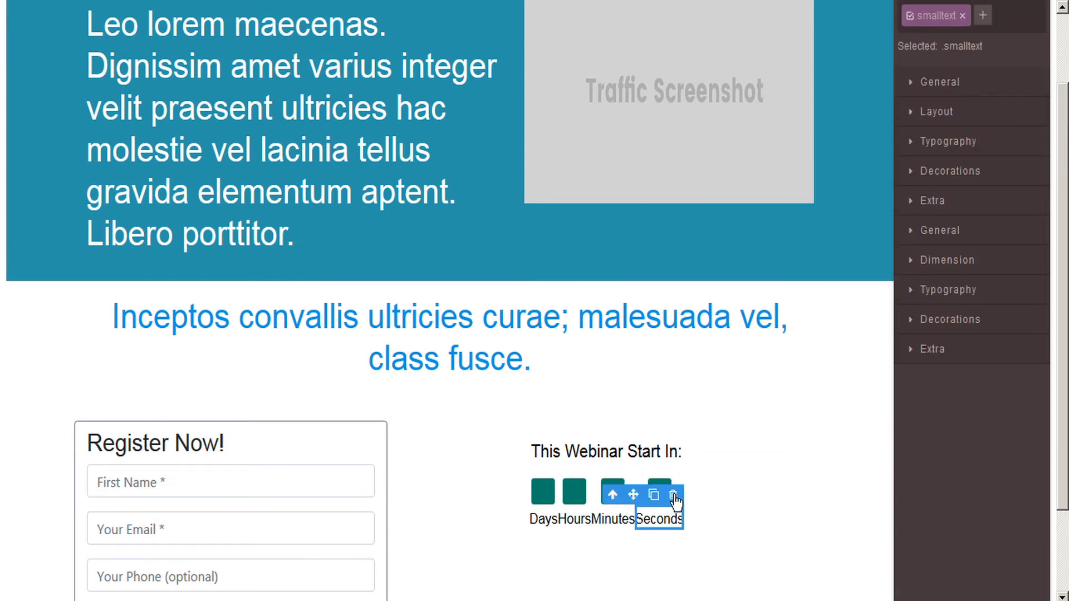
left_click(672, 495)
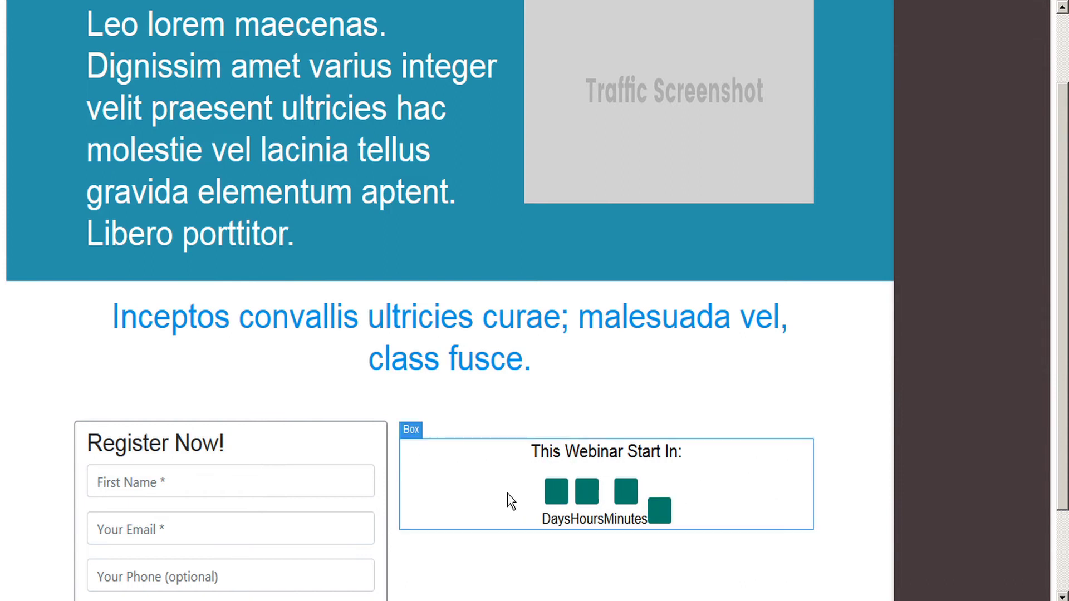
left_click(484, 488)
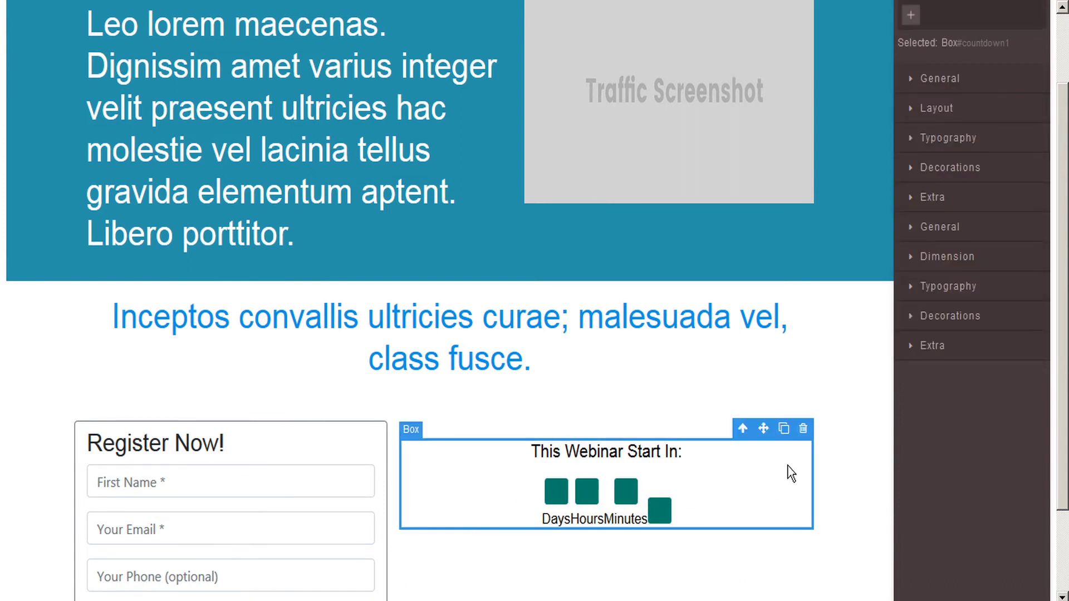
left_click(804, 430)
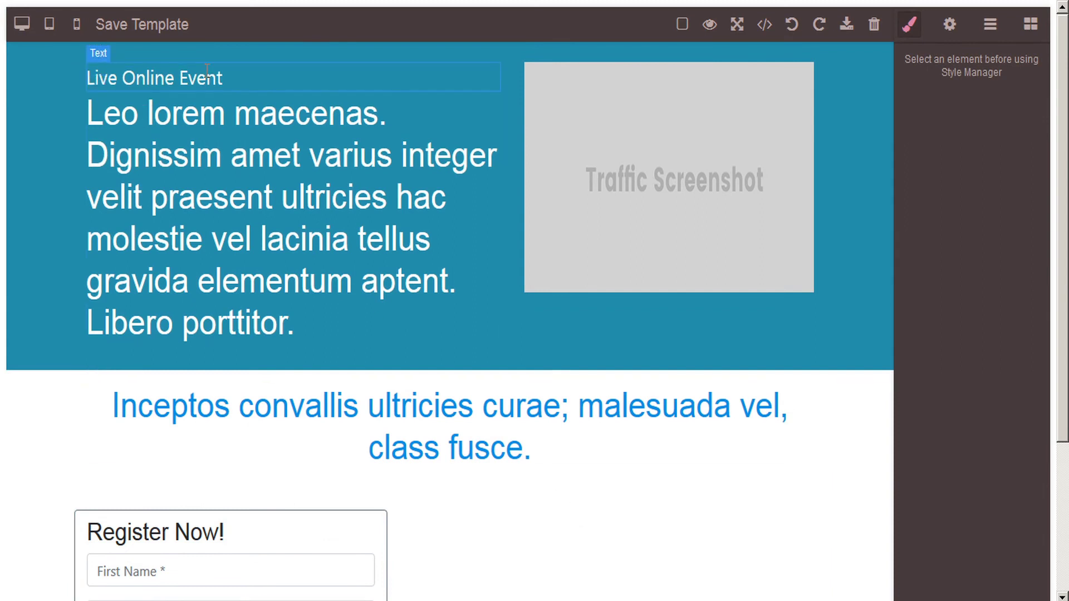
Undo the accidental text move and retitle 'Live Online Event' to 'WebinarLoop Training Webinar'
left_click_drag(228, 84, 170, 76)
left_click(792, 25)
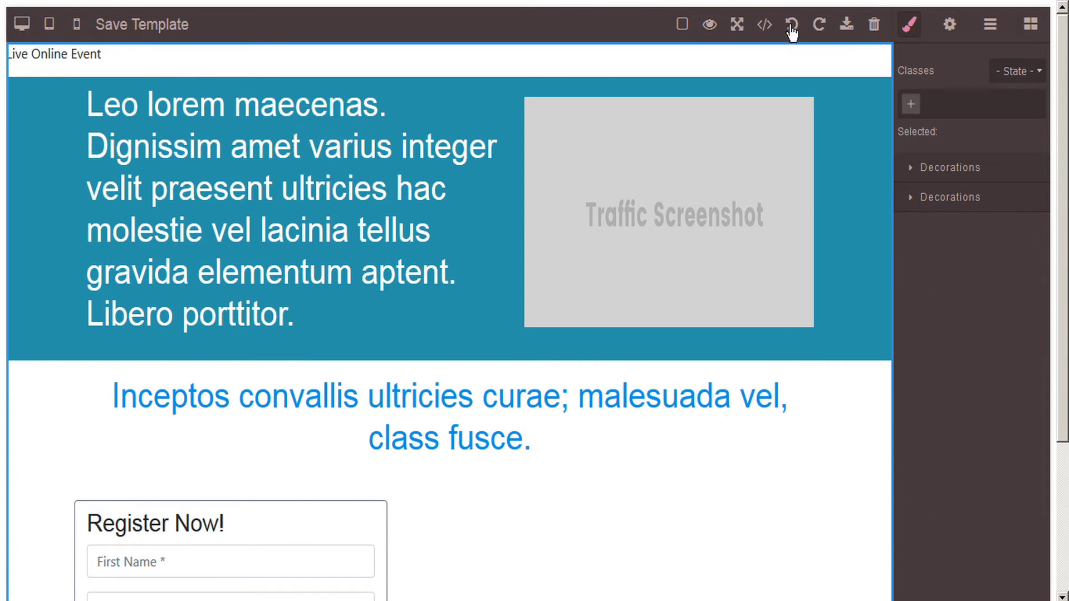
left_click(792, 25)
left_click(792, 26)
left_click(169, 79)
double_click(171, 80)
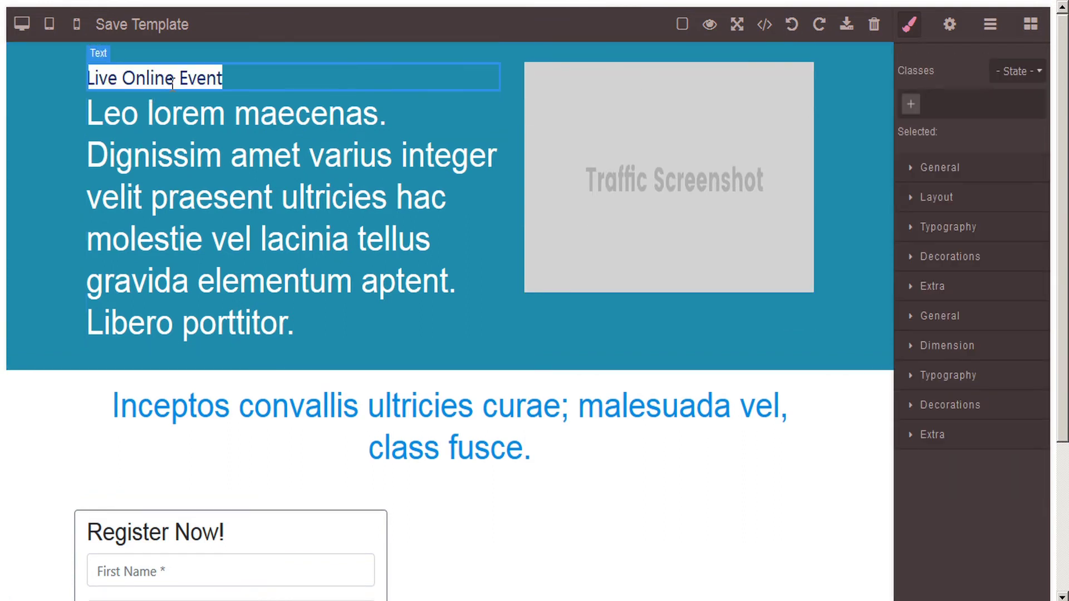
type("WebinarLoop Training Webinar")
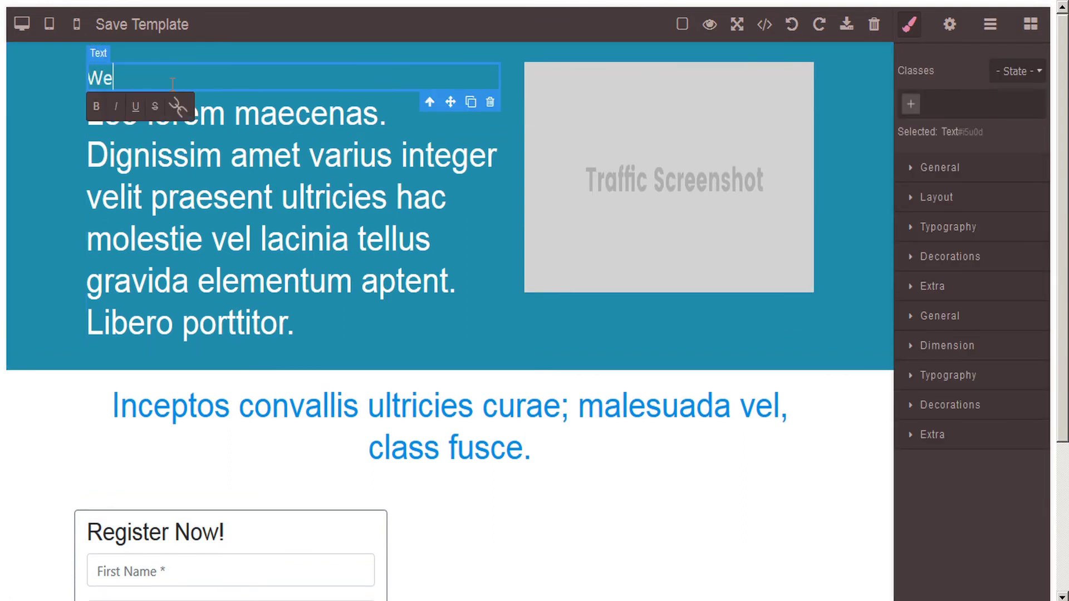
Replace the lorem-ipsum paragraph with the pasted TeknikForce launch announcement
left_click(309, 214)
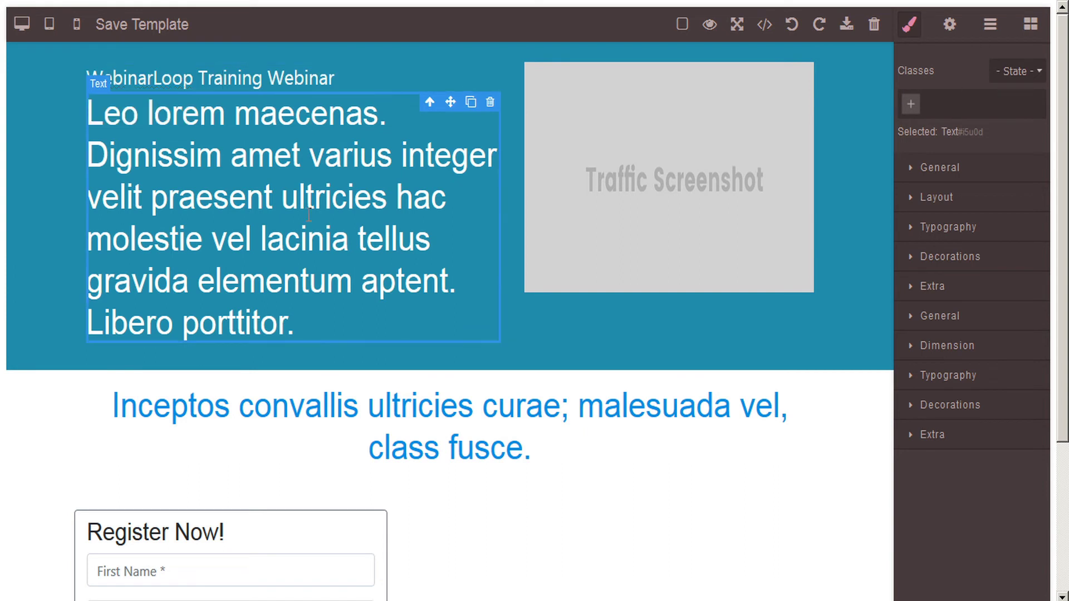
double_click(309, 324)
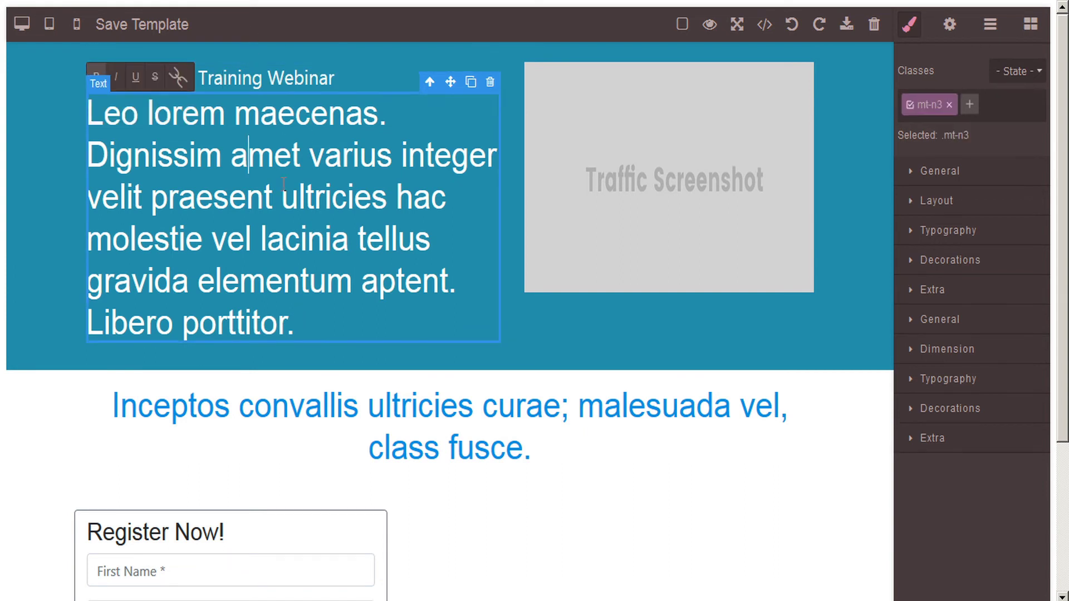
left_click(319, 273)
key("ctrl+a")
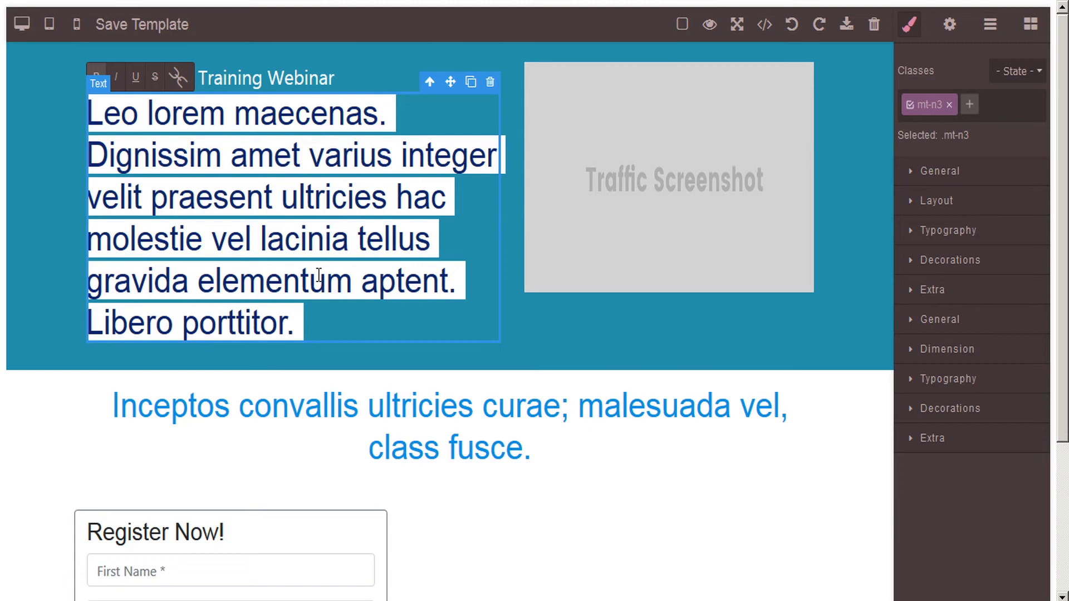
type("Hey there! We are going to launch another cool product from the house of TeknikForce. Join on August 19th.")
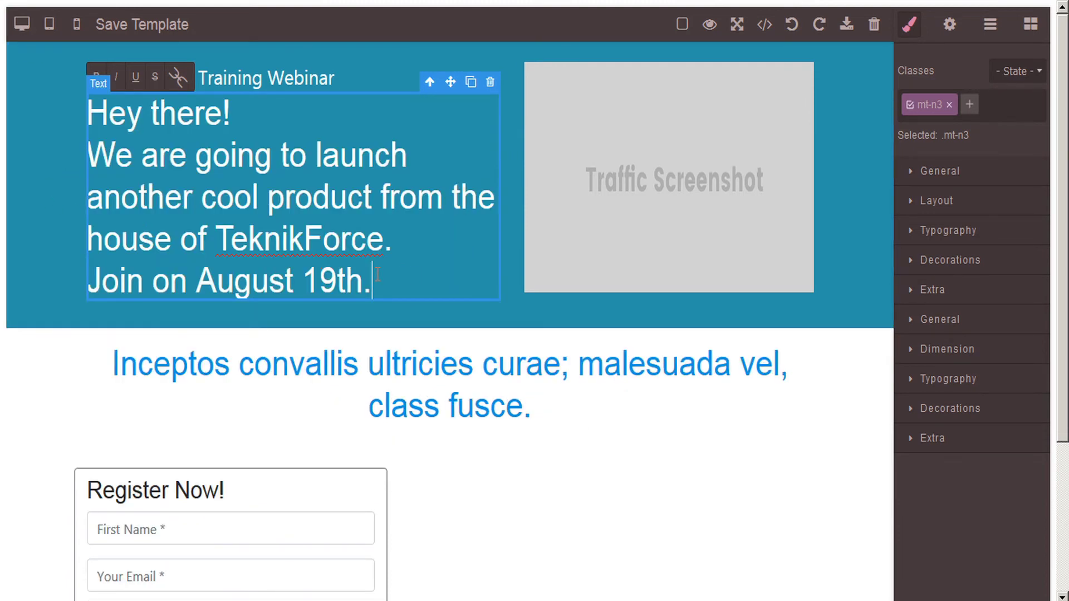
Make 'Join on August 19th' bold and 'another cool product' italic
left_click_drag(362, 278, 88, 275)
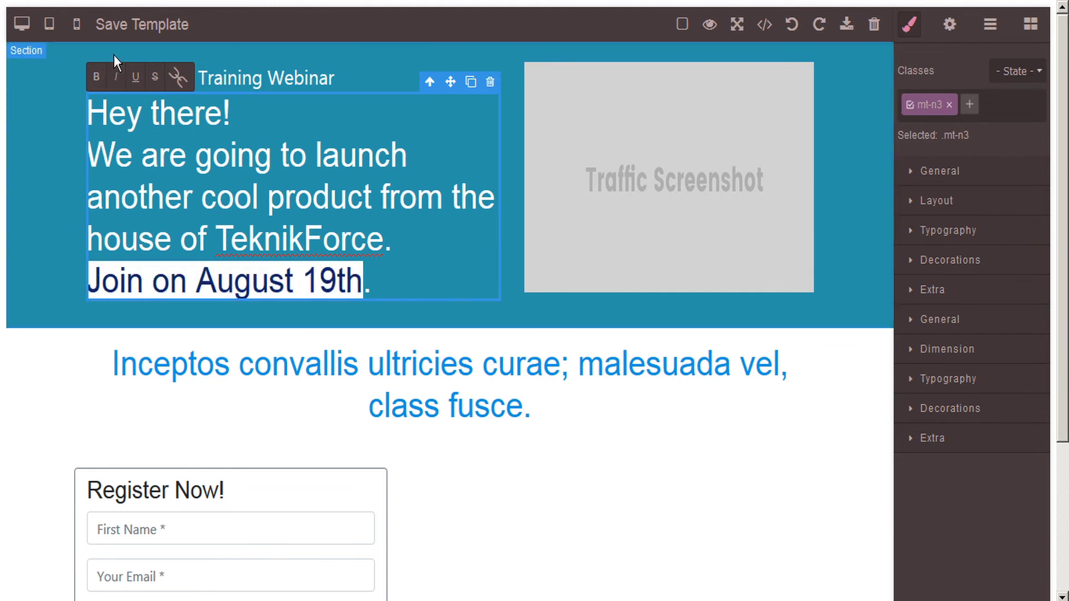
left_click(98, 82)
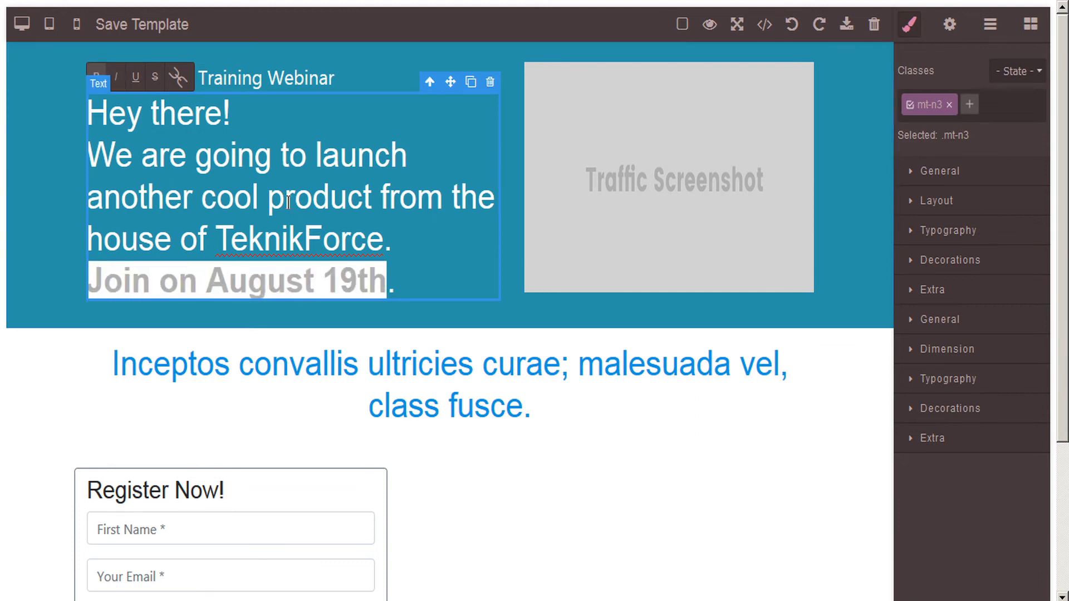
left_click_drag(372, 205, 90, 184)
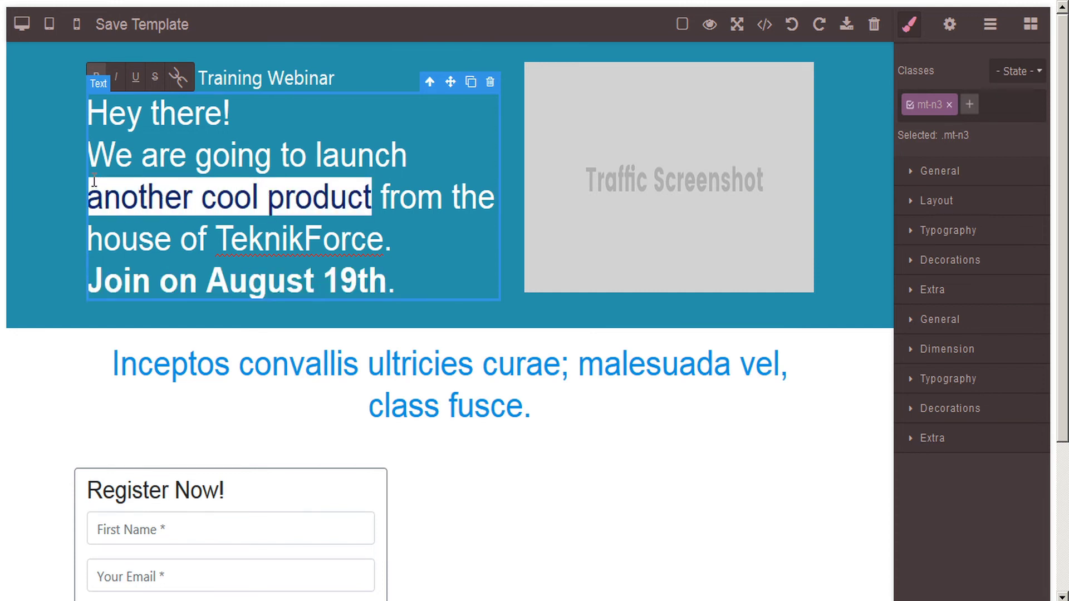
left_click(118, 84)
left_click(270, 156)
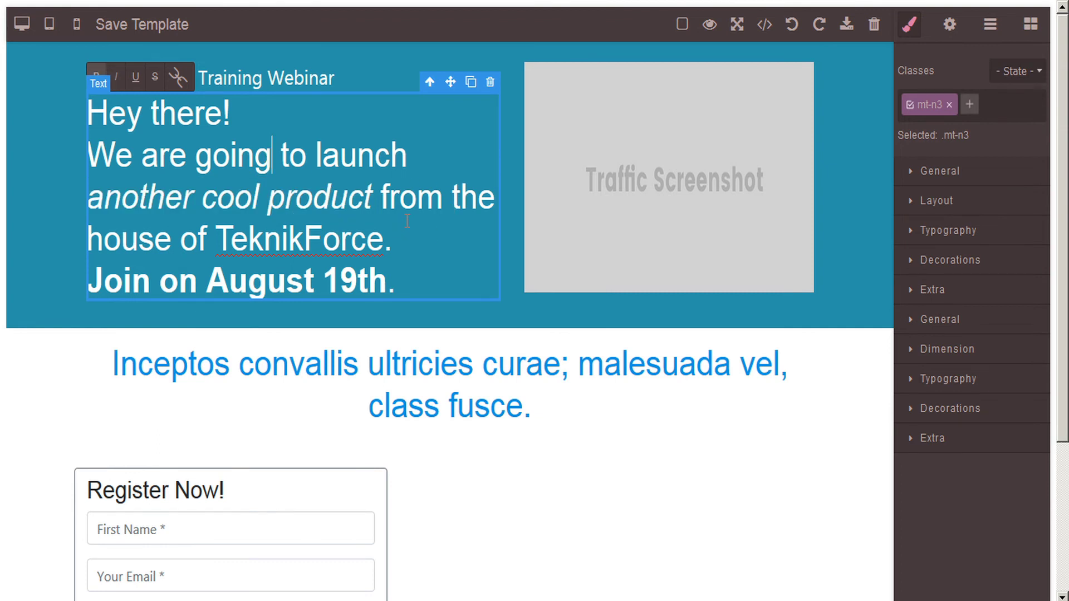
Replace the Traffic Screenshot placeholder with b.png added from its pasted URL
left_click(593, 205)
double_click(670, 178)
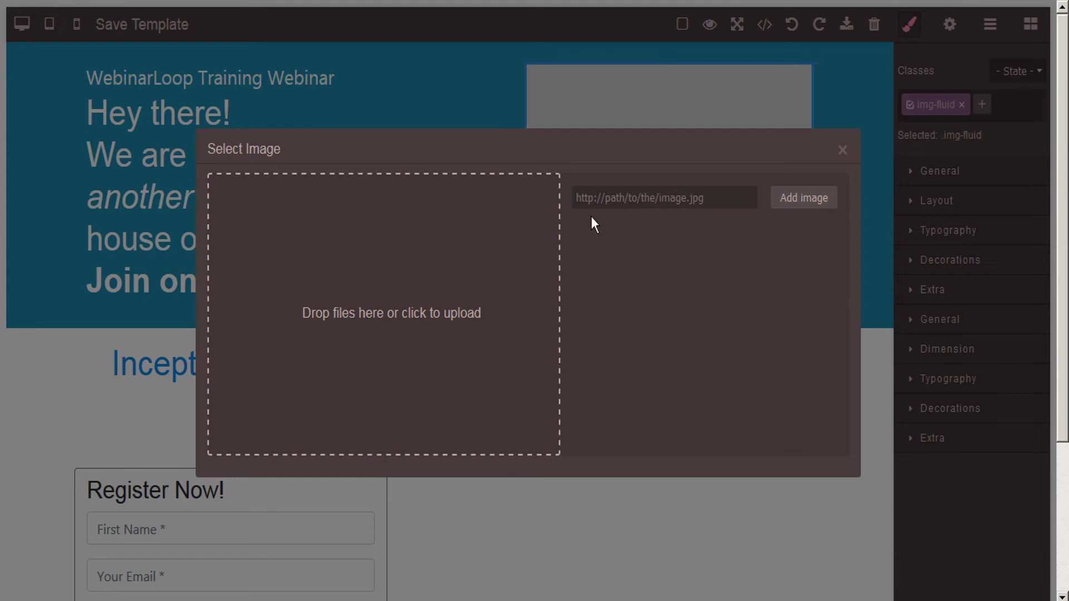
left_click(638, 202)
key("ctrl+v")
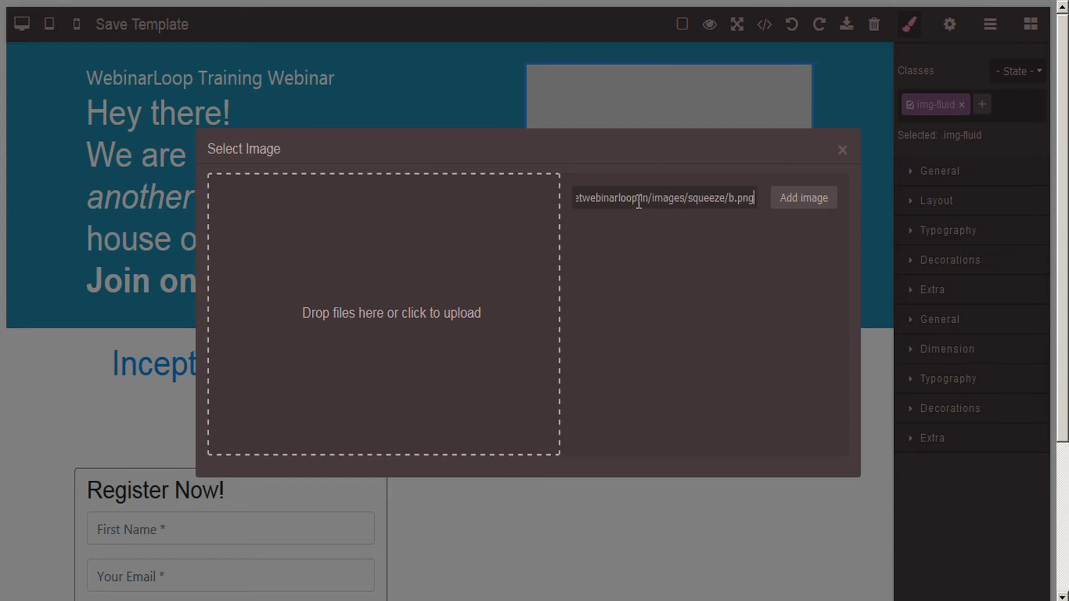
left_click(818, 210)
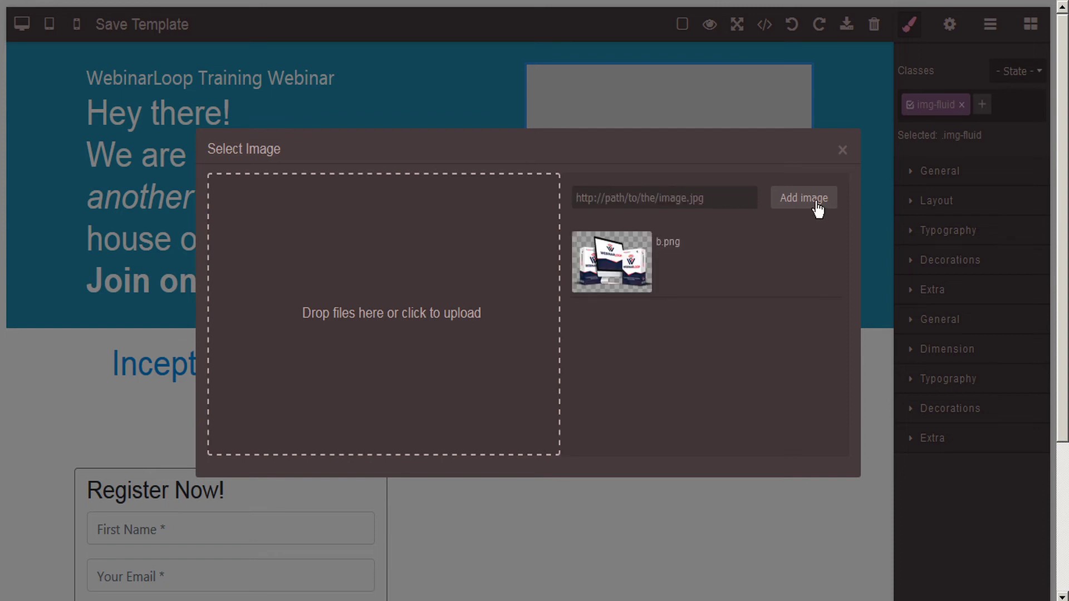
left_click(611, 261)
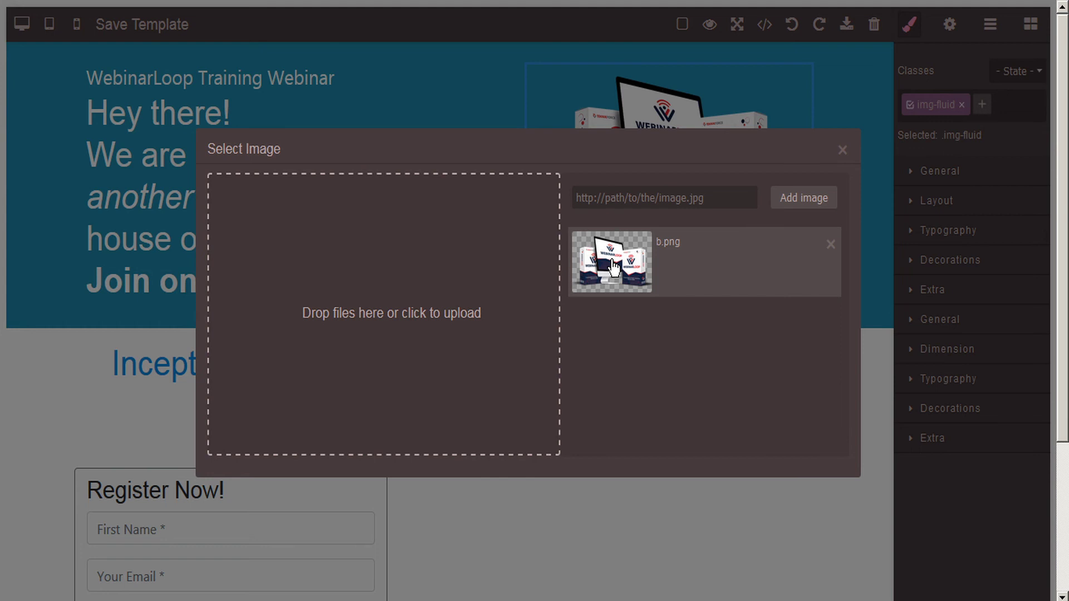
double_click(612, 262)
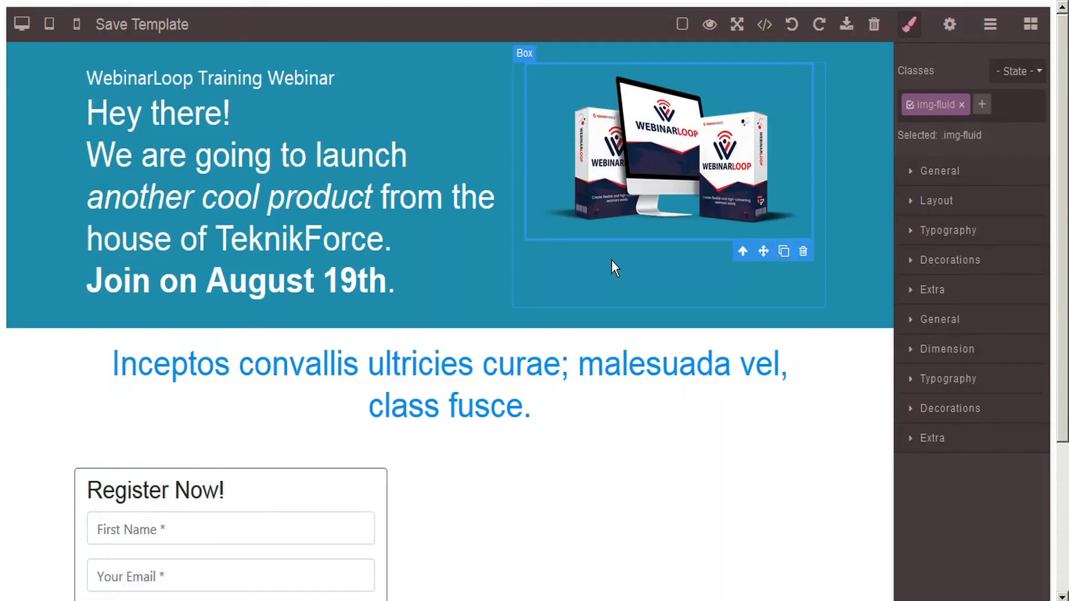
Shrink the product image, then undo to restore it to full size
left_click(683, 186)
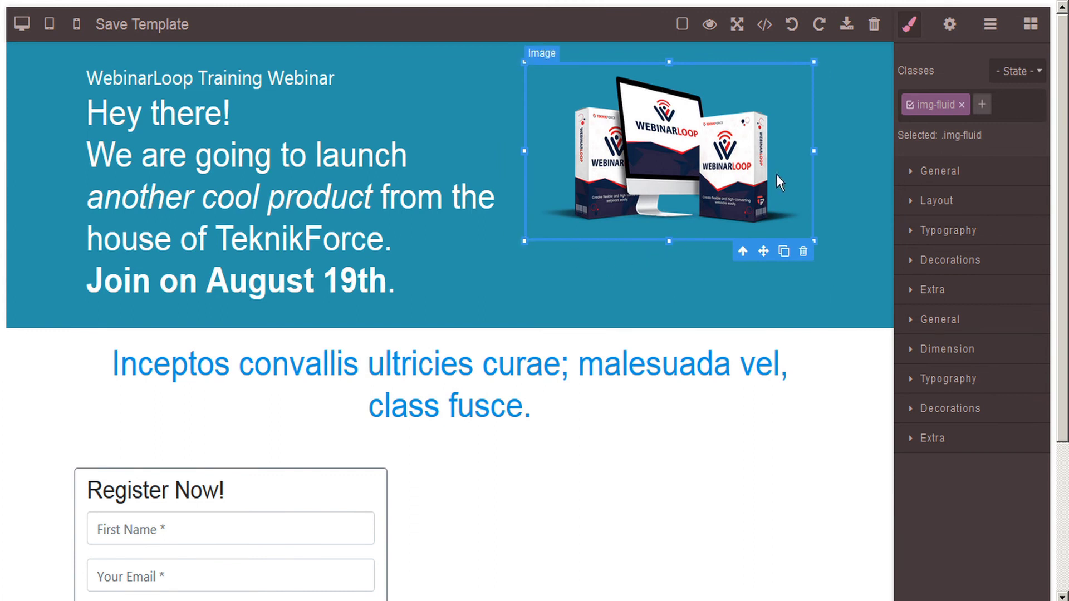
mouse_move(522, 154)
left_mouse_down()
mouse_move(657, 154)
mouse_move(525, 158)
left_mouse_up()
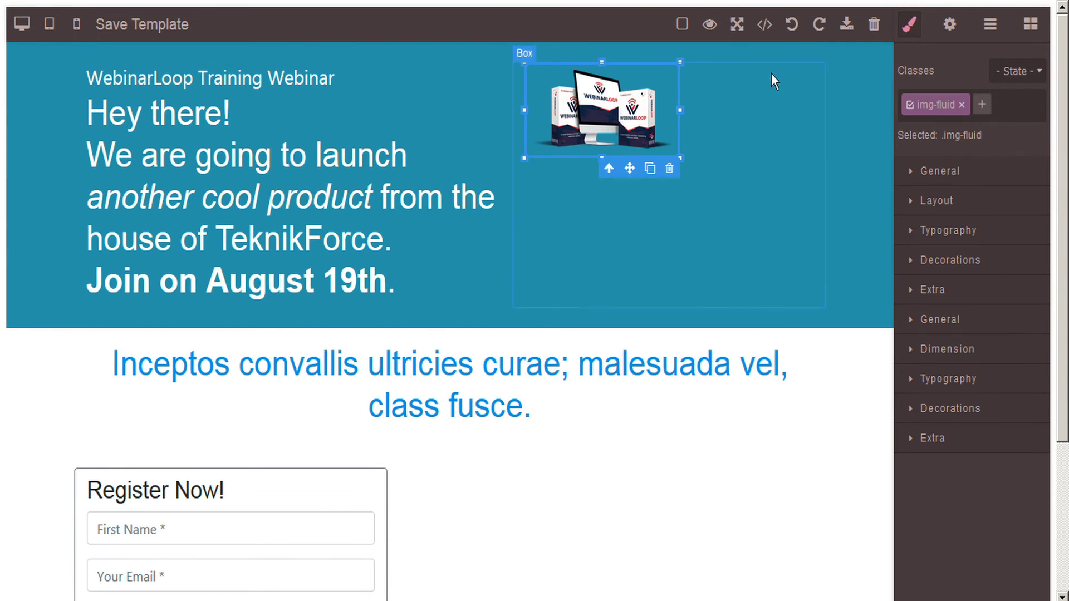
left_click(795, 30)
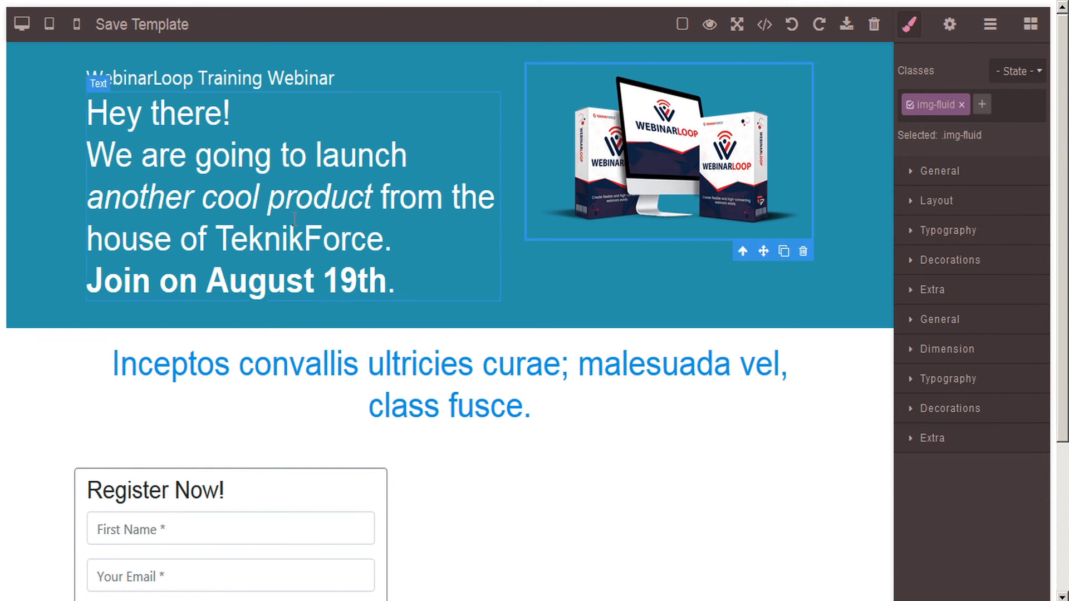
Save the template, dismiss the saved alert, and go to the Webinars list
left_click(153, 28)
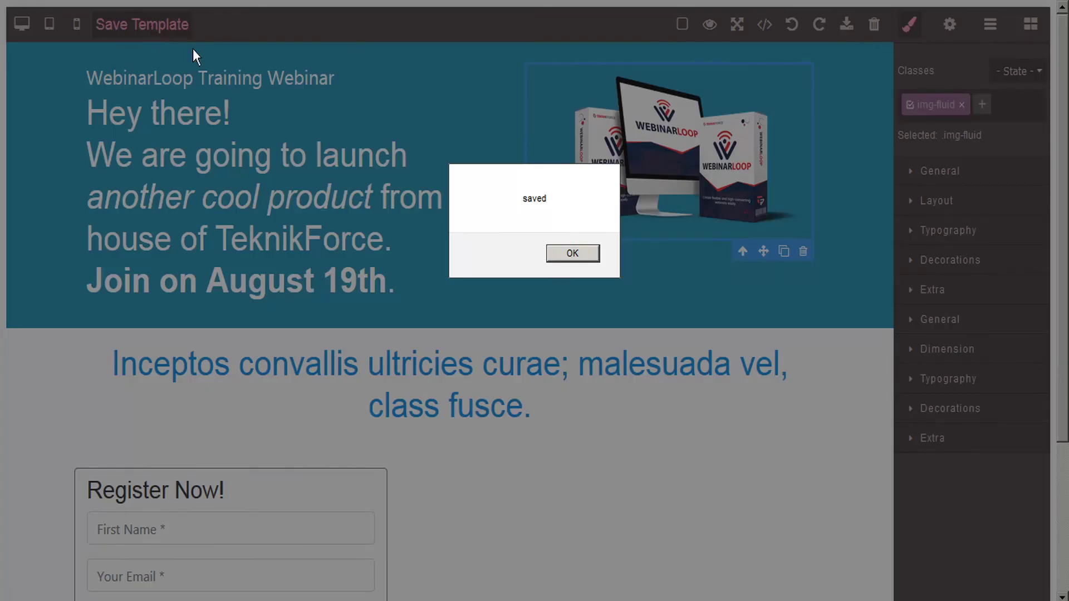
left_click(579, 253)
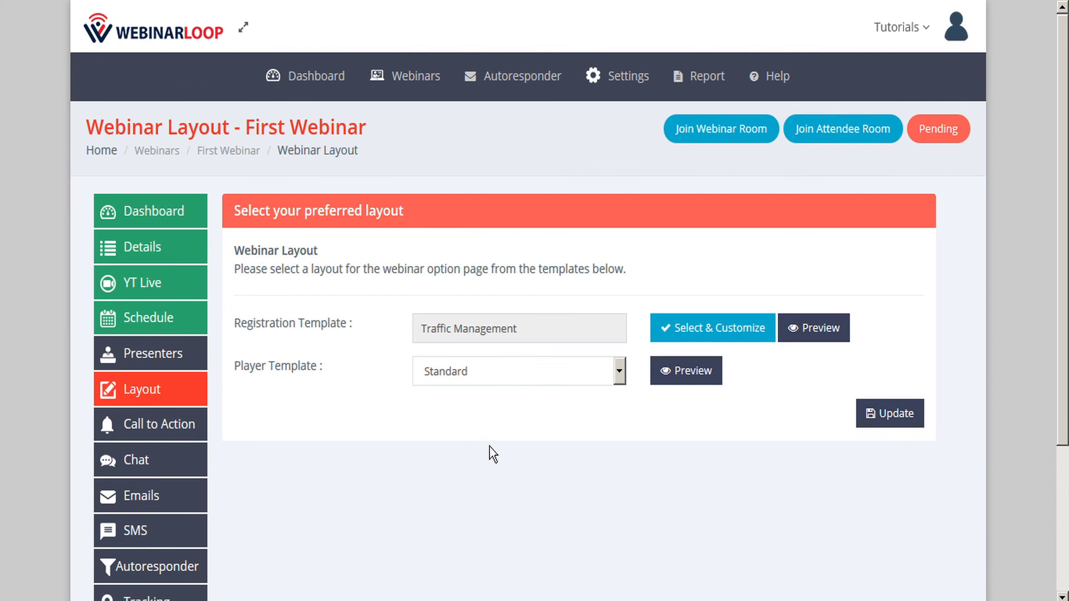
left_click(412, 80)
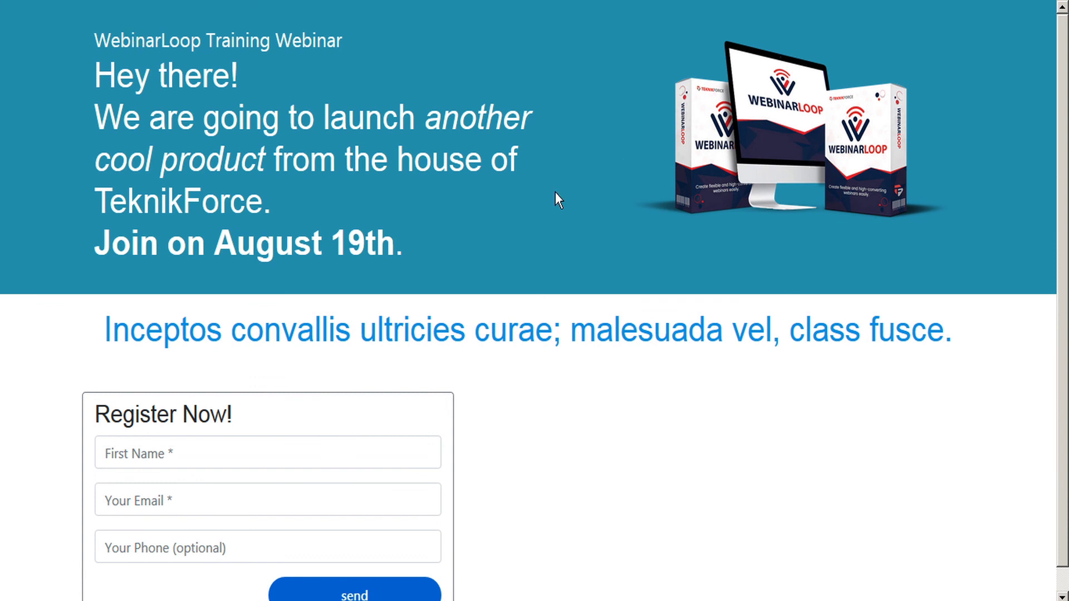
Scroll through the live registration page to review the new text and product image
scroll(556, 192, "down", 1)
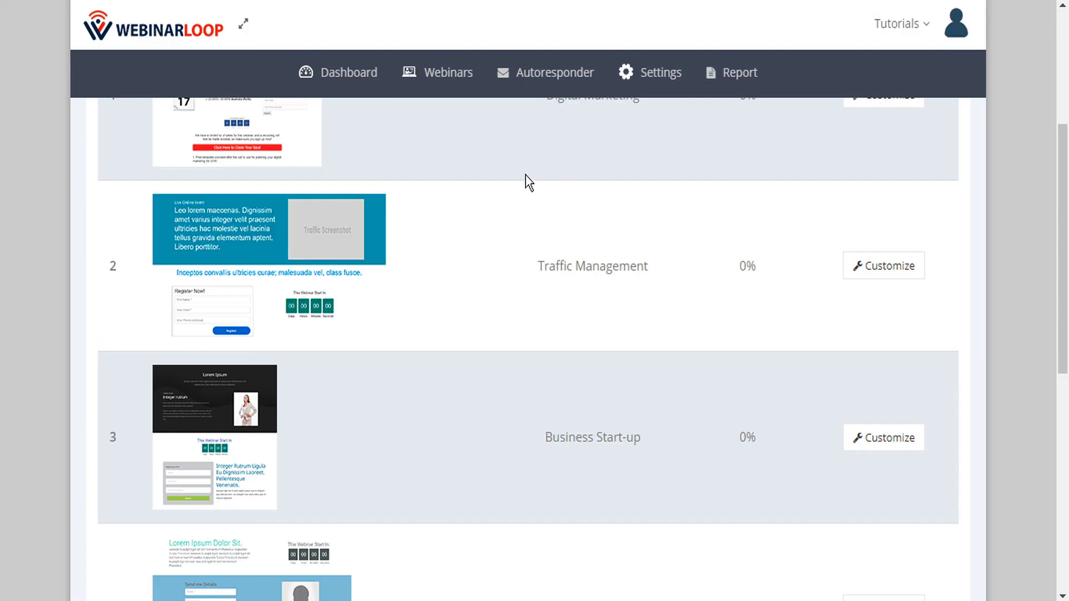
Scroll the registration template list to the last templates, Professional Help and Financial Freedom
scroll(525, 181, "up", 5)
scroll(612, 372, "down", 6)
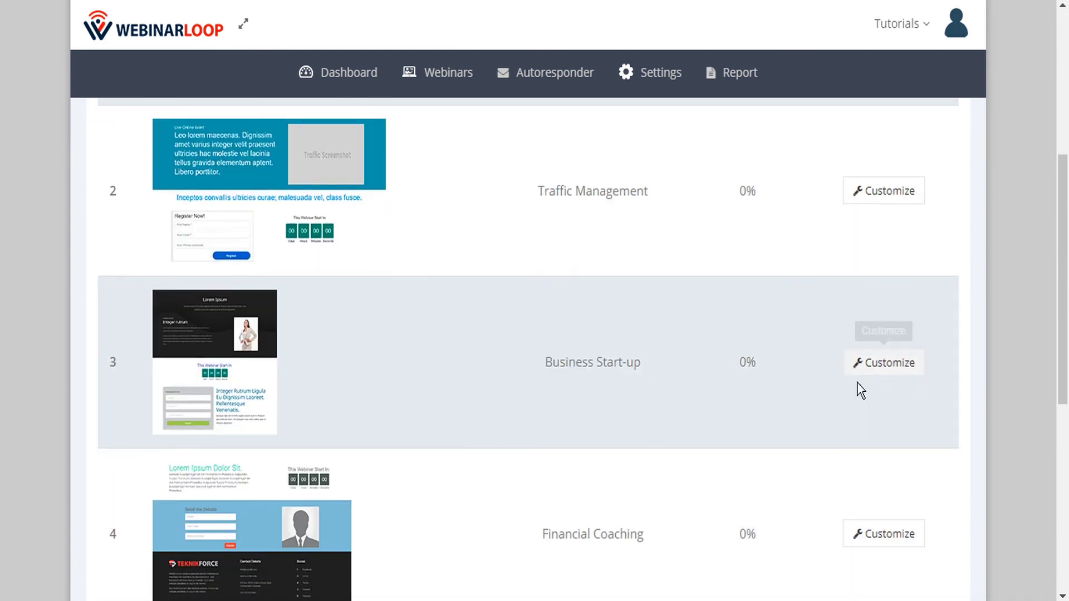
scroll(859, 406, "down", 8)
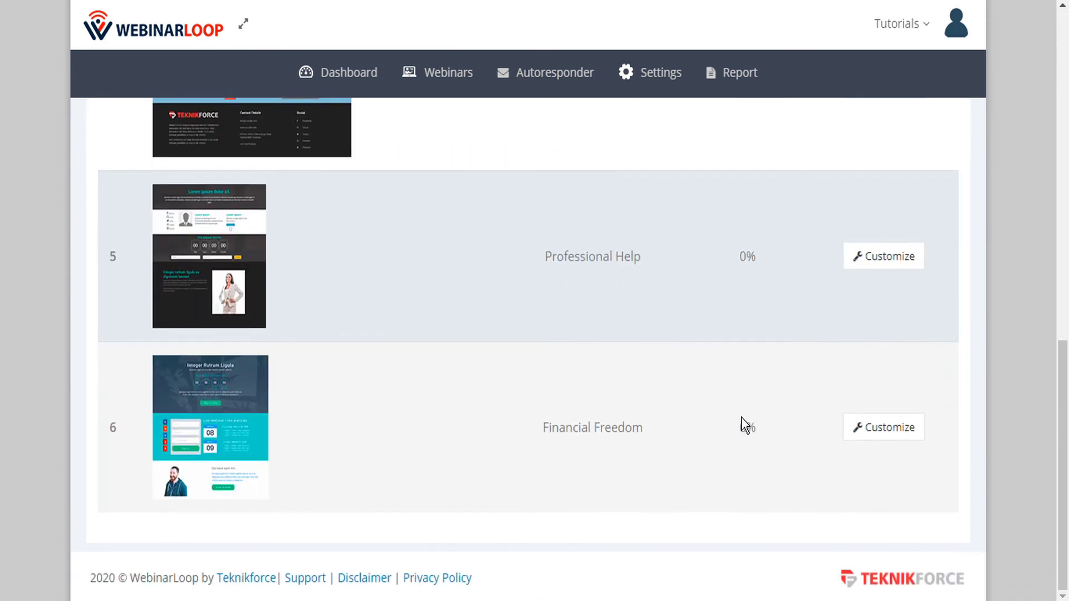